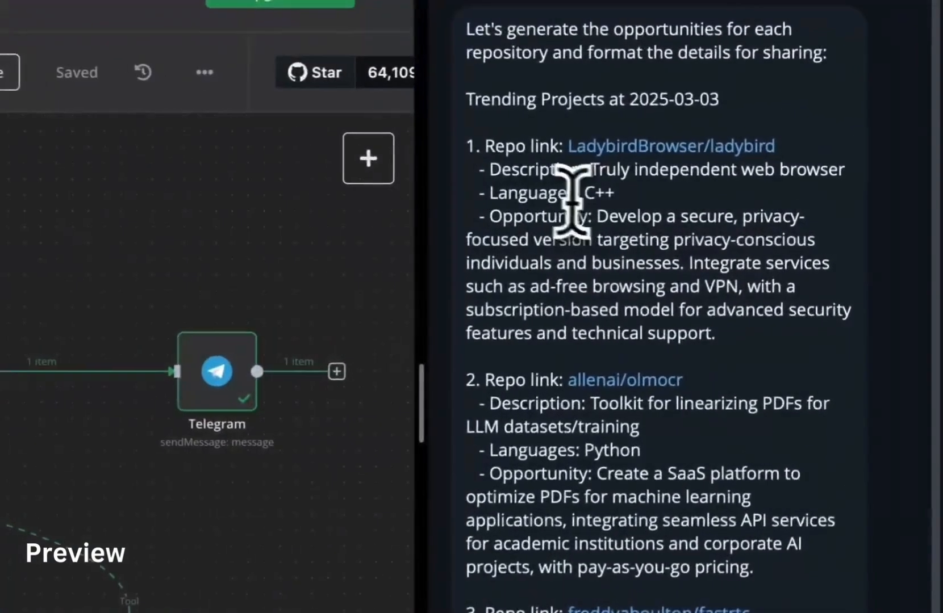
- Test the Product Hunt new ideas workflow and read the message it delivers in the Telegram bot chat
left_click_drag(489, 217, 716, 327)
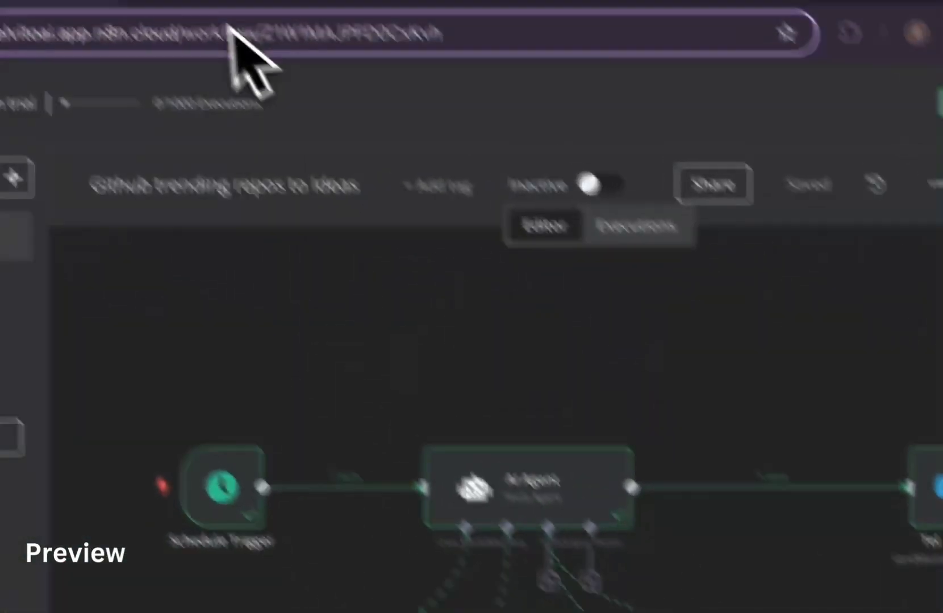
left_click(289, 64)
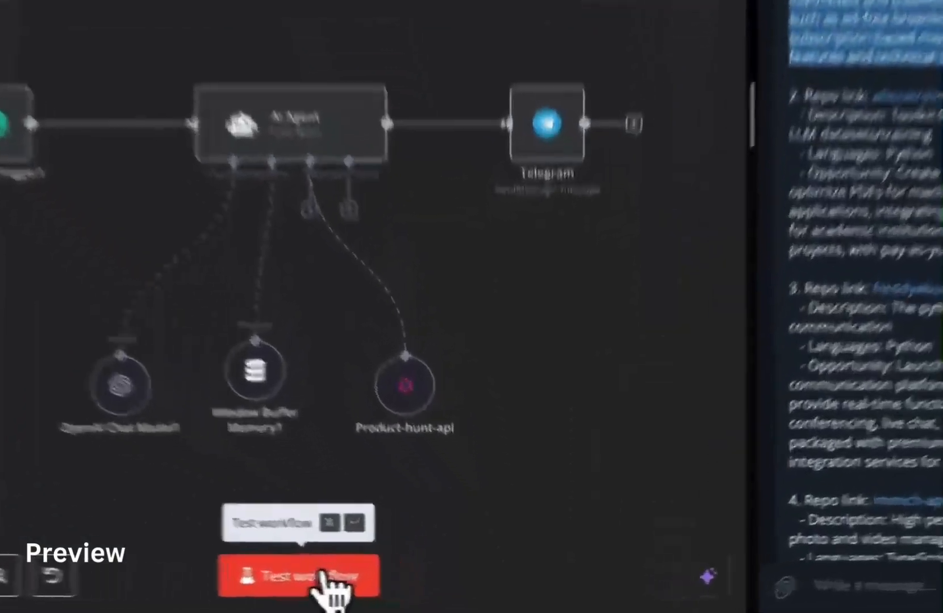
left_click(416, 589)
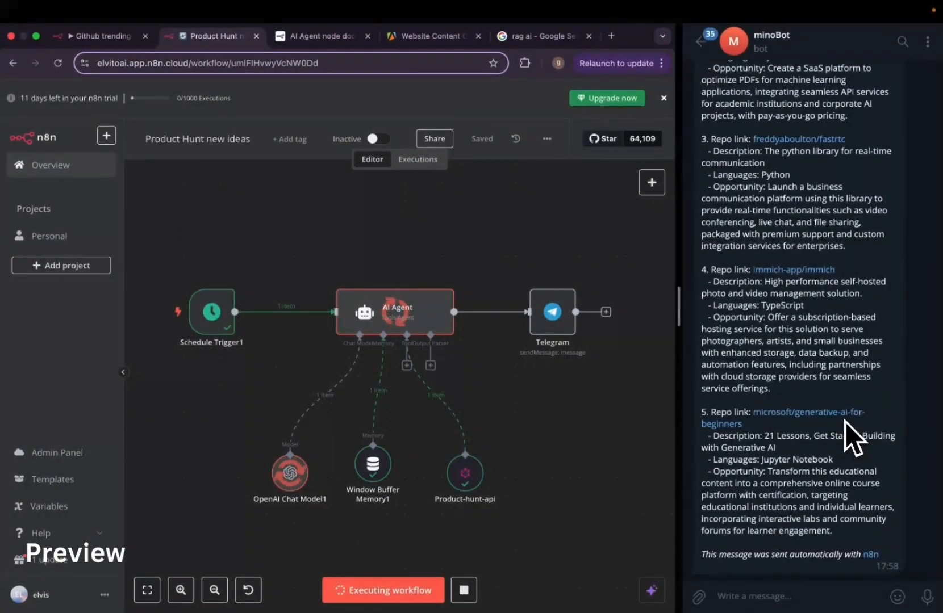
scroll(845, 422, "down", 5)
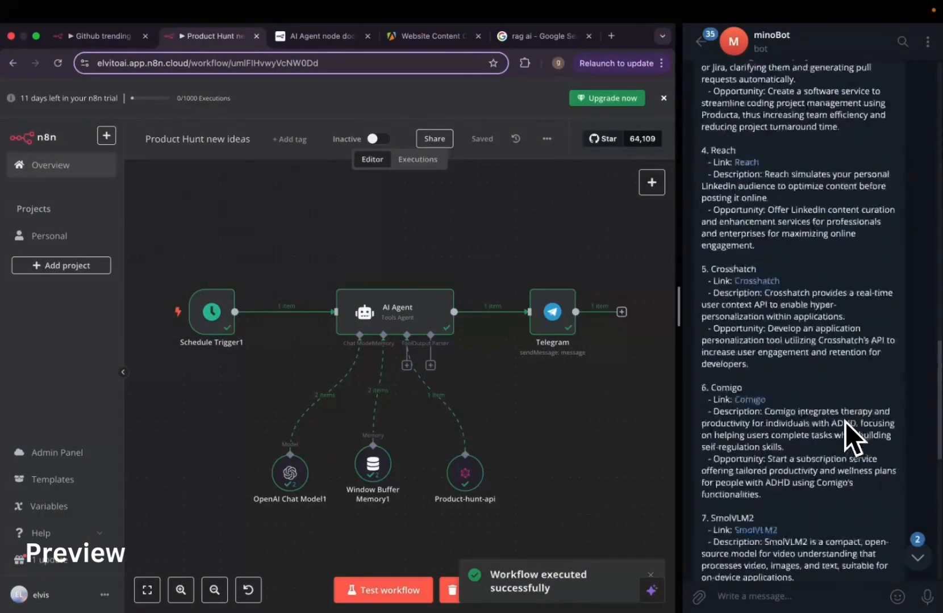
scroll(845, 422, "down", 8)
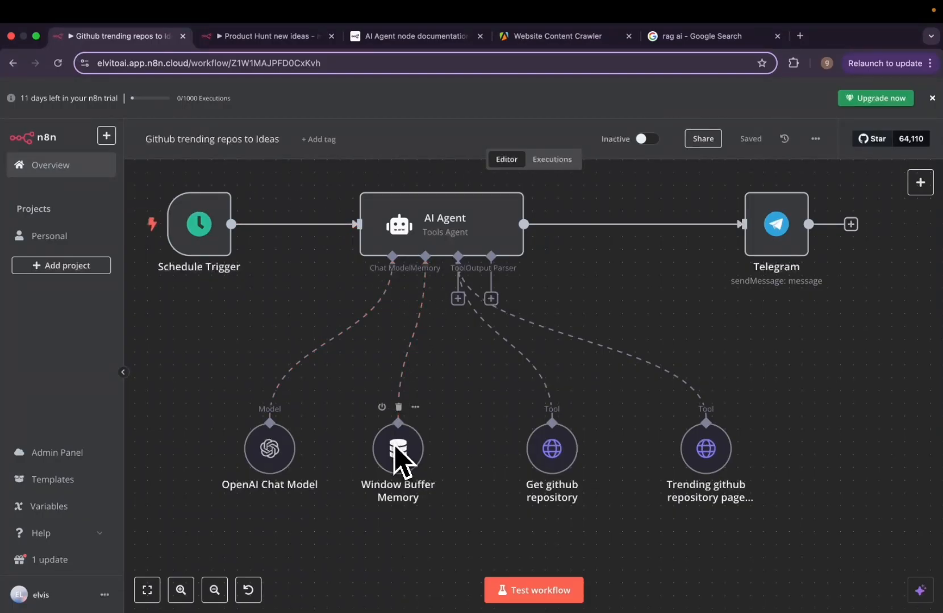
- Look over the repositories listed on GitHub's Trending page and return to the Github trending repos to Ideas workflow
key("ctrl+Left")
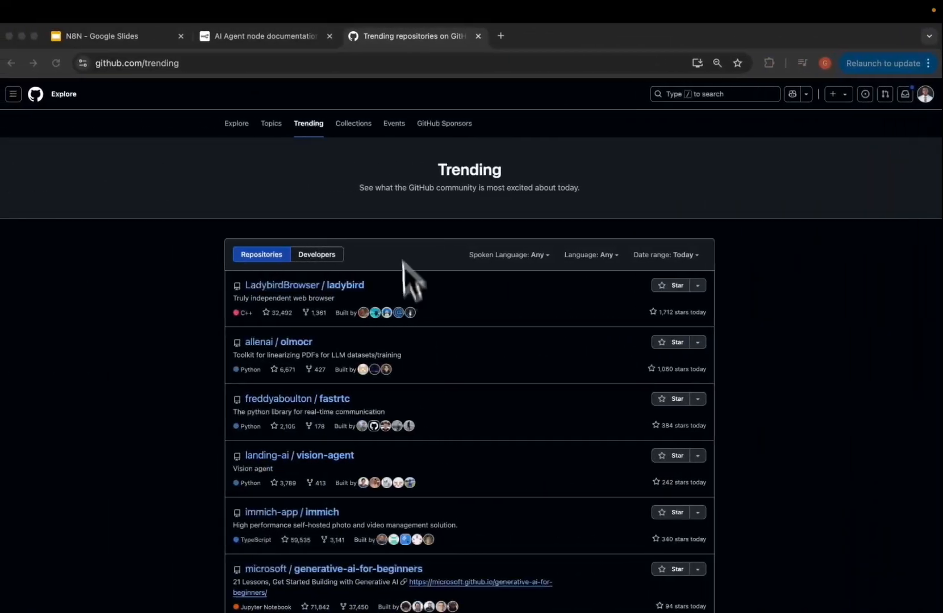
scroll(305, 400, "down", 3)
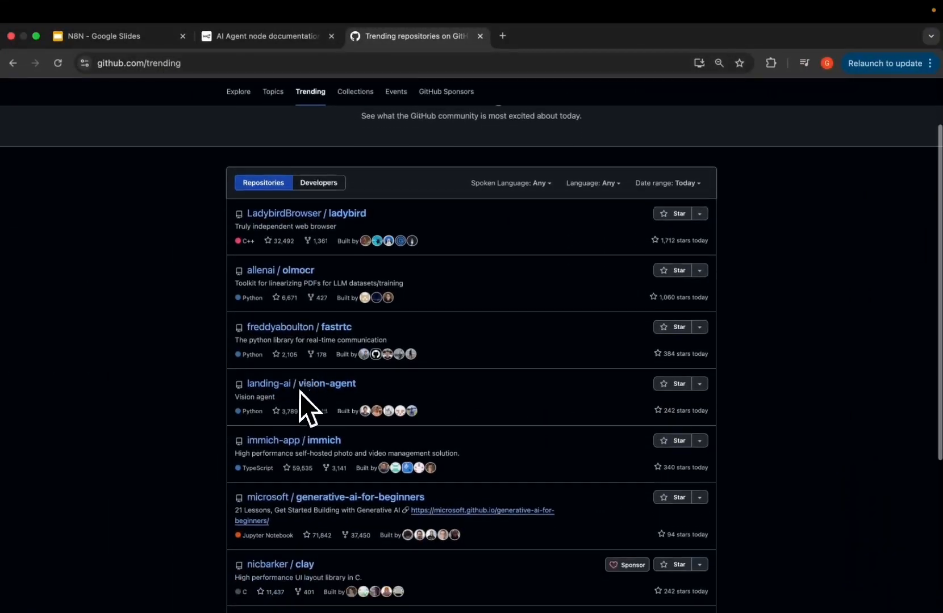
scroll(299, 392, "up", 3)
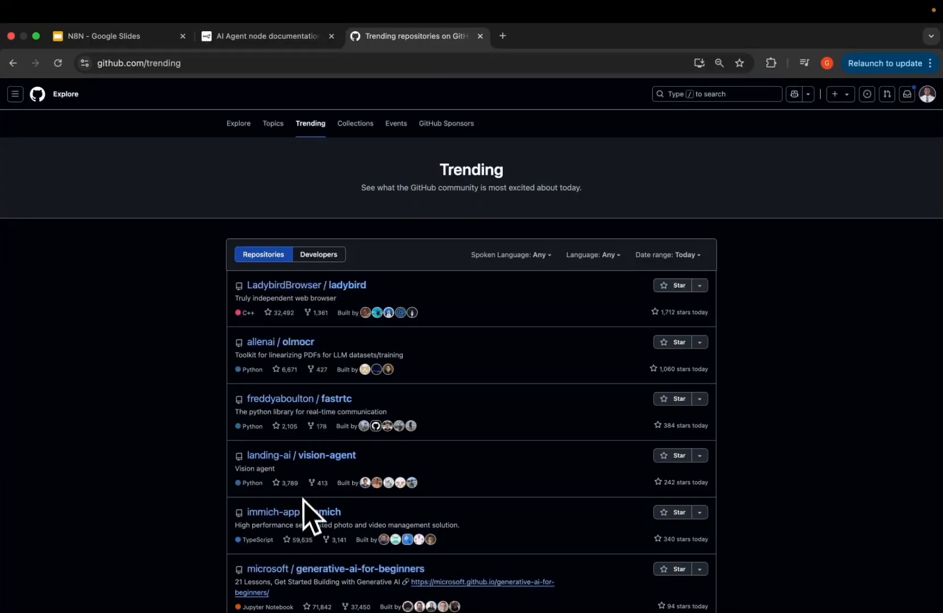
scroll(303, 502, "down", 3)
scroll(305, 511, "up", 3)
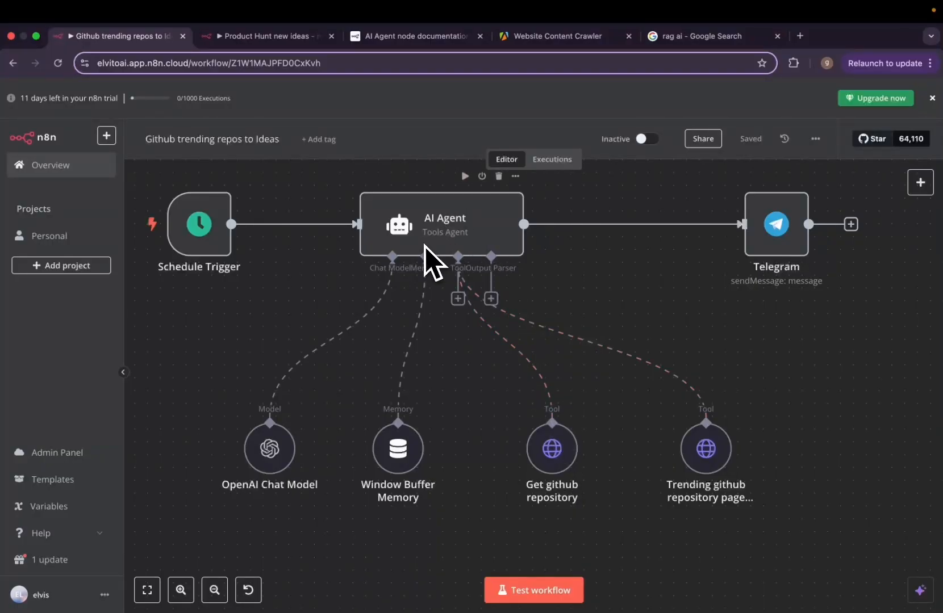
key("ctrl+Left")
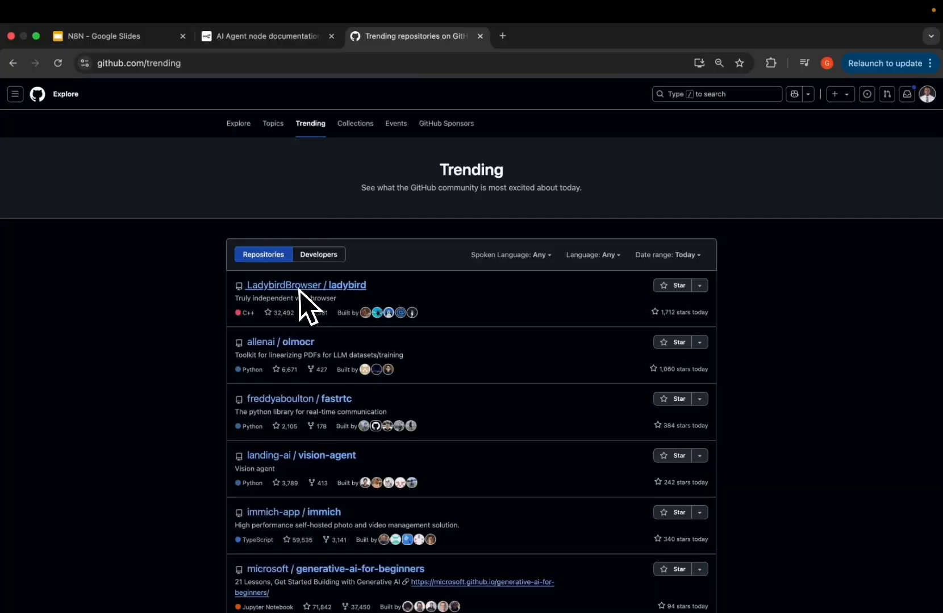
key("ctrl+Right")
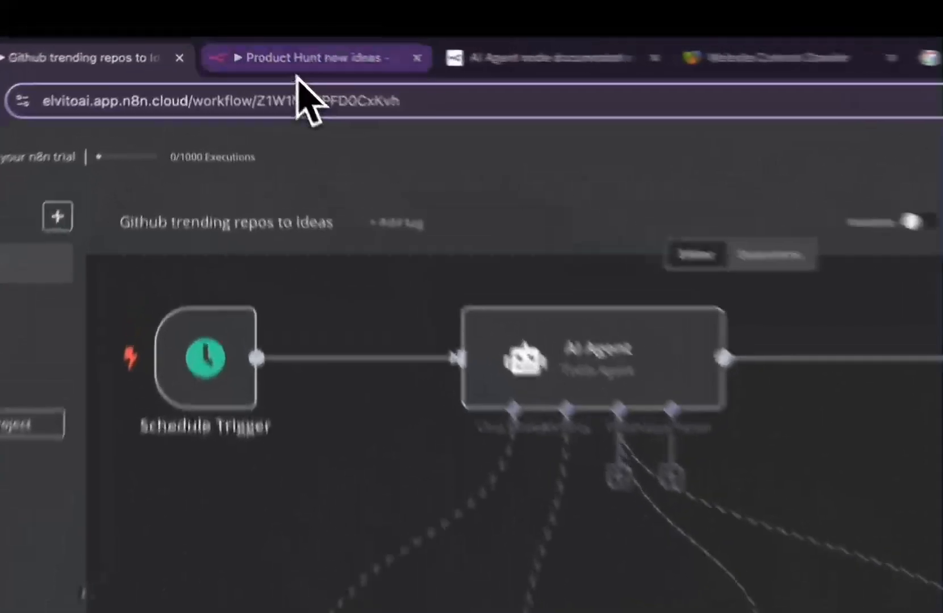
- View the Product Hunt new ideas workflow and open the Product Hunt website in a new browser tab
left_click(258, 36)
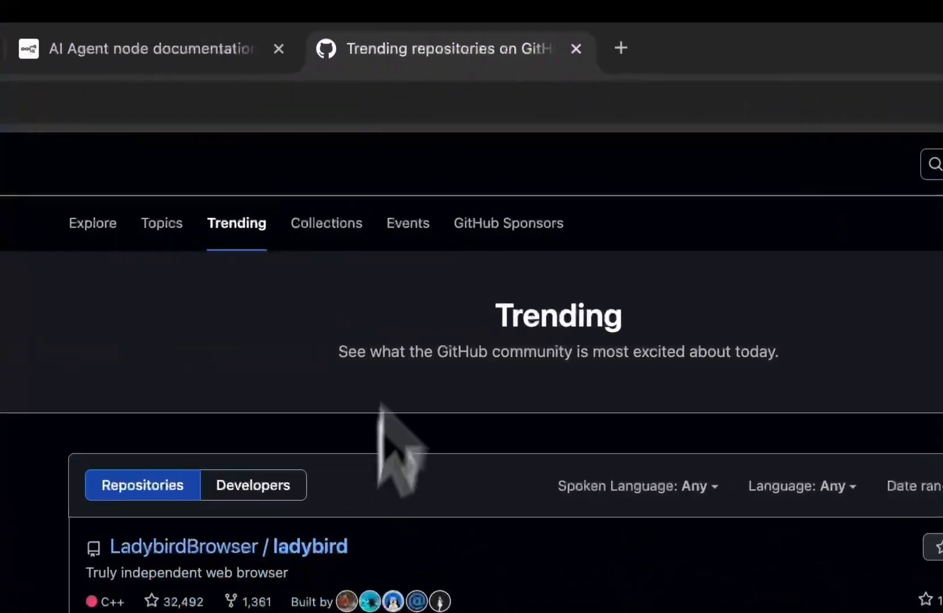
key("super+t")
type("produc")
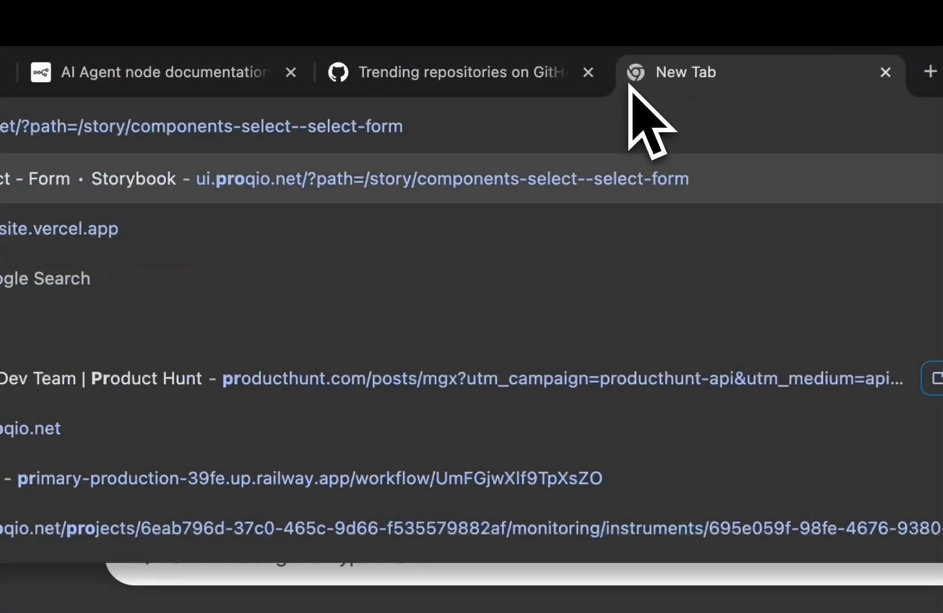
key("Return")
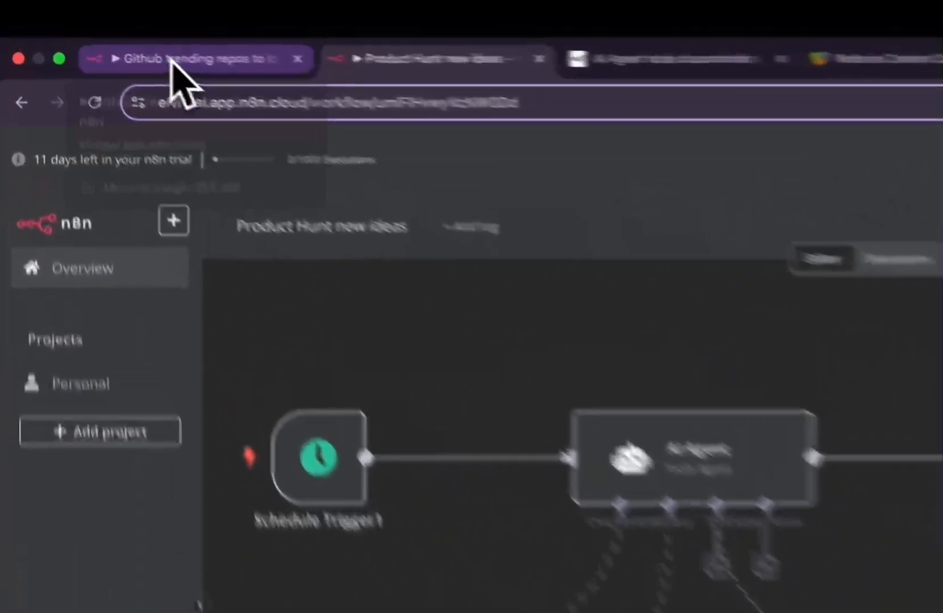
left_click(105, 38)
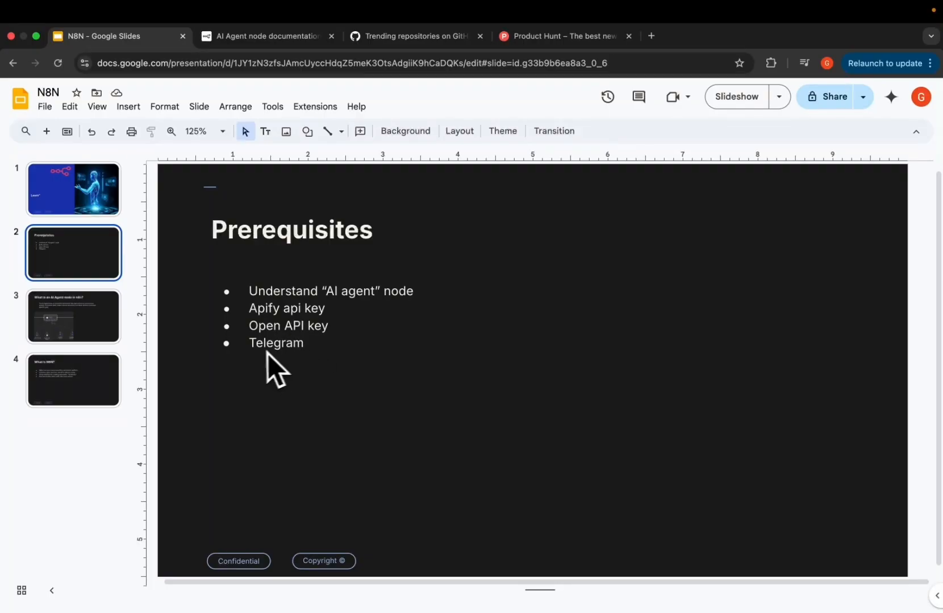
- Review the Prerequisites slide in the N8N presentation and show the slide "What is an AI Agent node in n8n?"
left_click(306, 349)
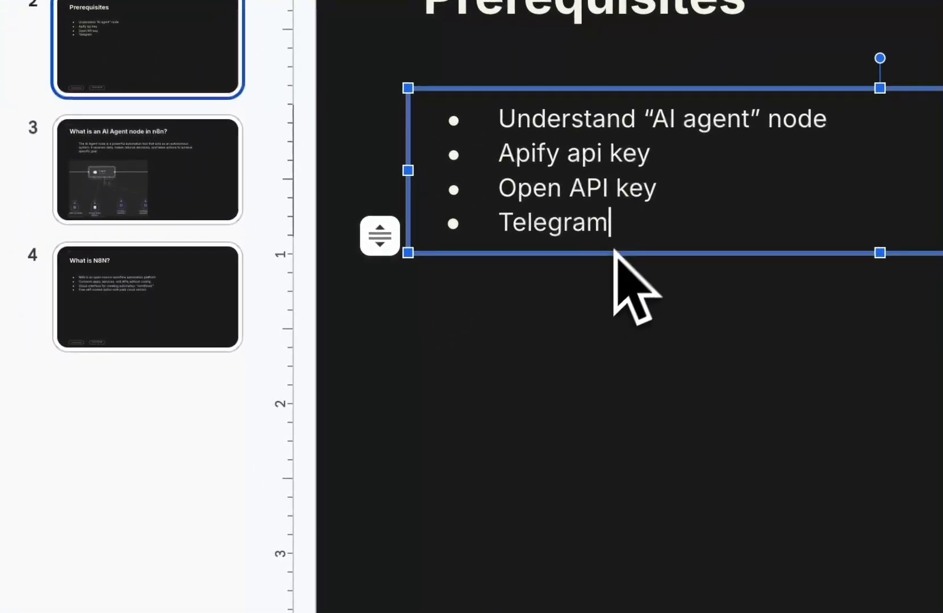
left_click(442, 410)
scroll(147, 305, "up", 2)
left_click(147, 305)
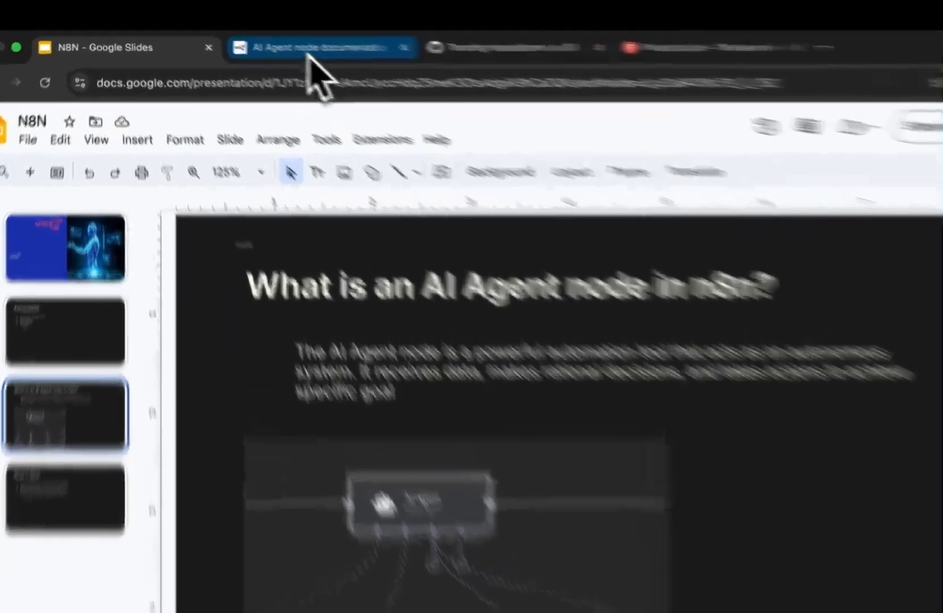
- Read the available agents in the n8n AI Agent node documentation and return to the Prerequisites slide of the presentation
left_click(260, 36)
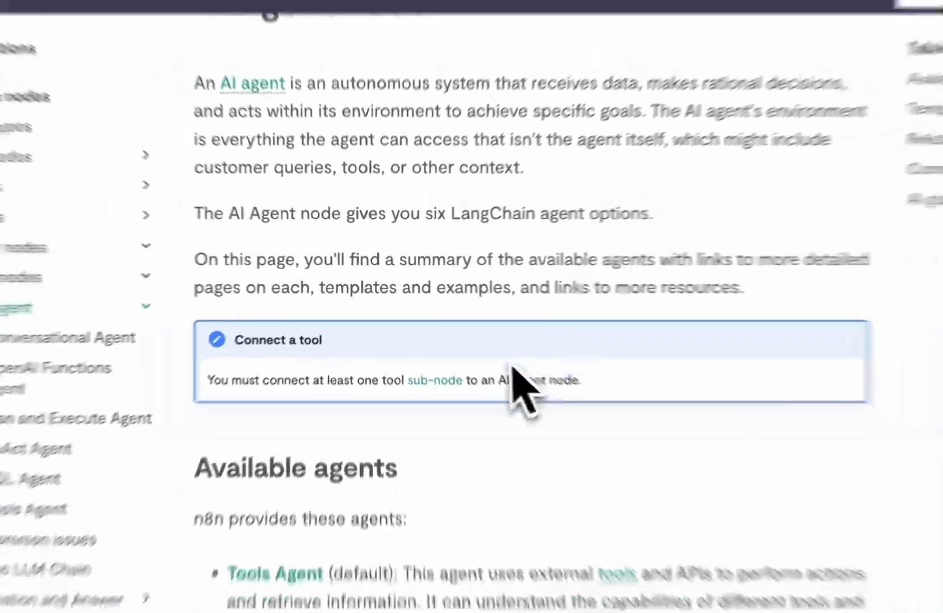
scroll(558, 413, "down", 2)
scroll(374, 461, "down", 1)
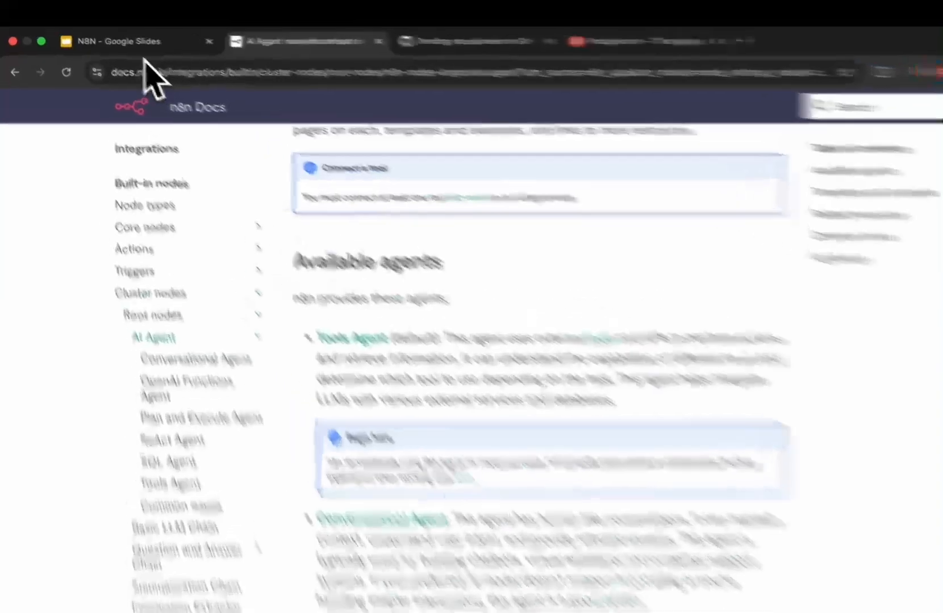
left_click(149, 47)
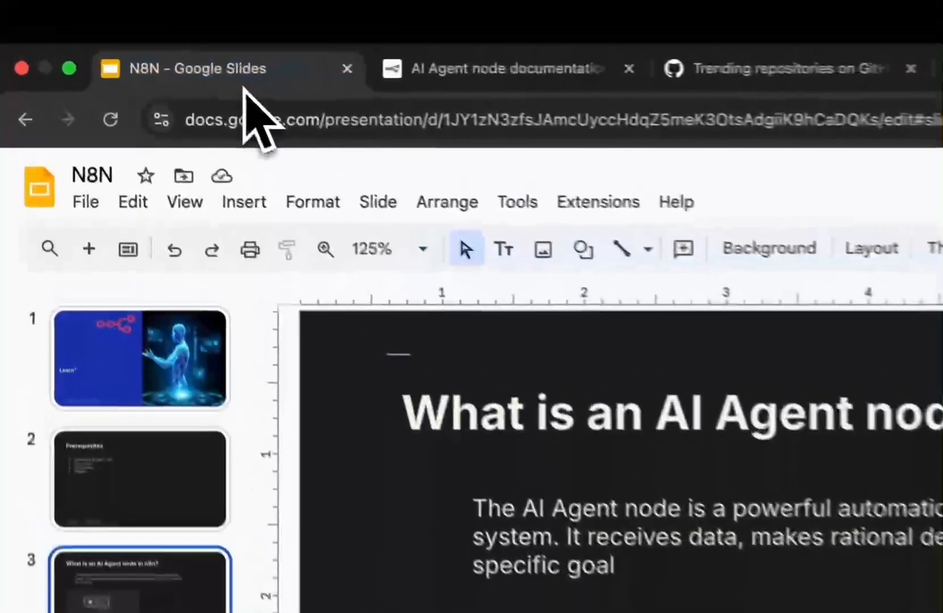
key("Up")
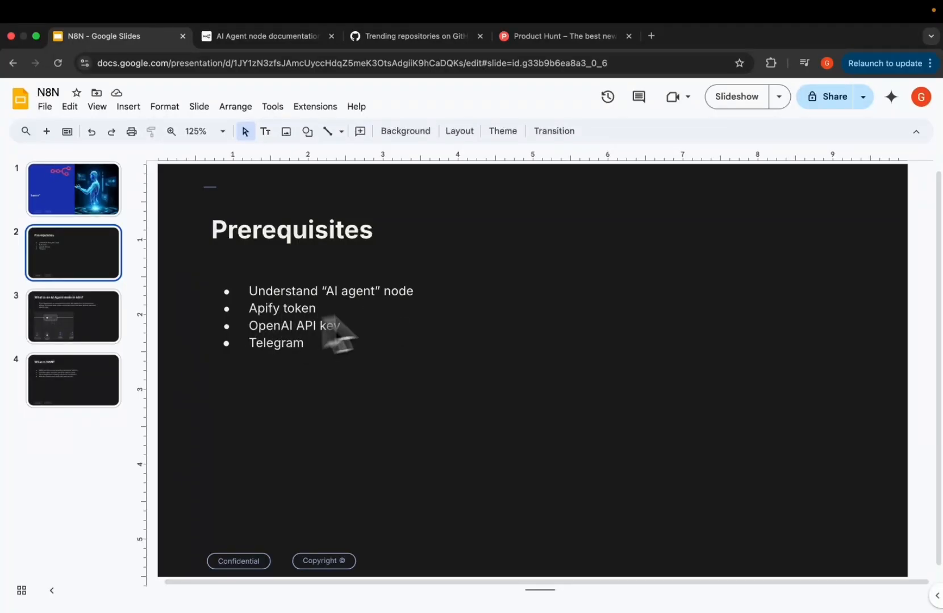
- Switch to the Apify console and open the API details from the Actors page
key("ctrl+Left")
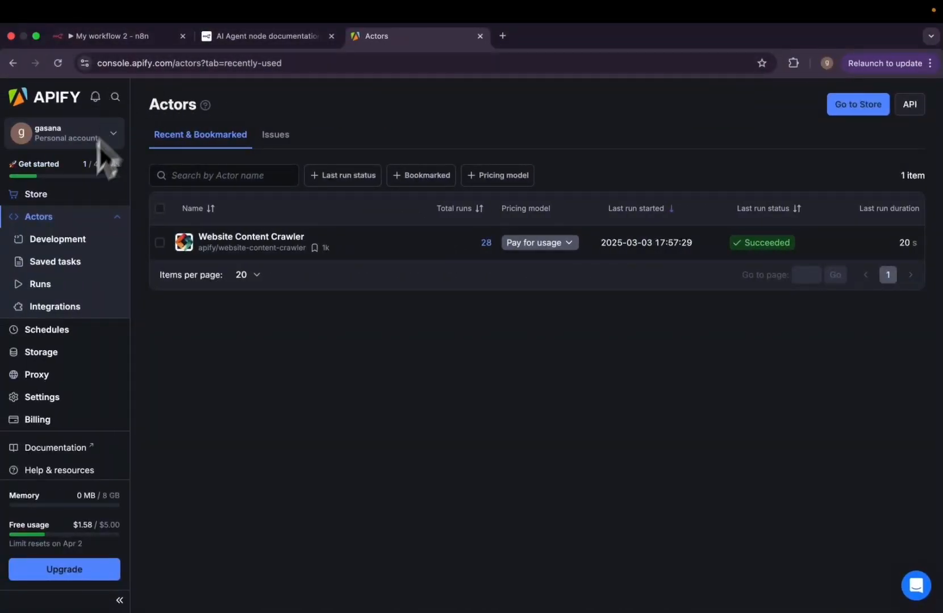
left_click(911, 108)
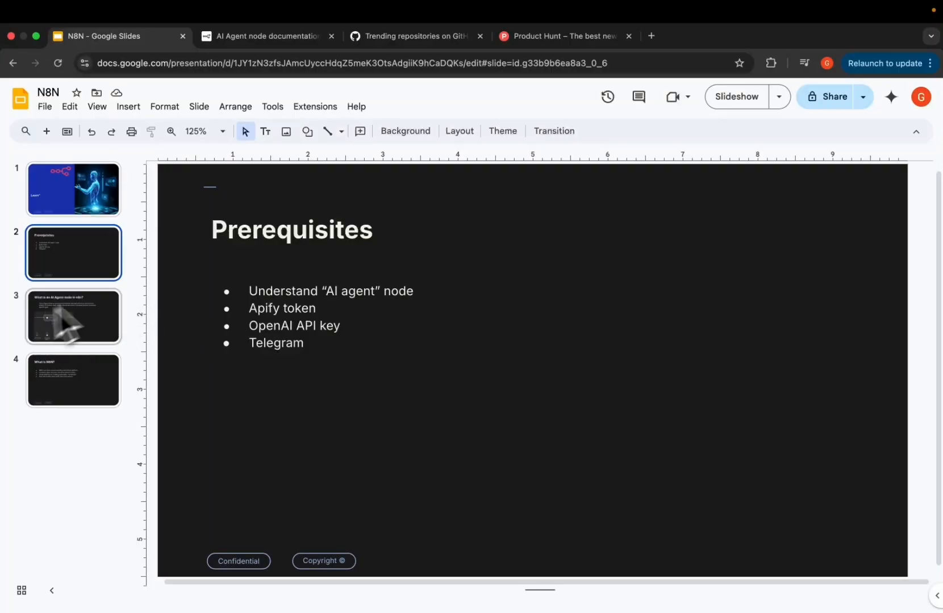
- Add a Schedule Trigger as the first step of My workflow 2 in n8n and test it with its default settings
key("ctrl+Left")
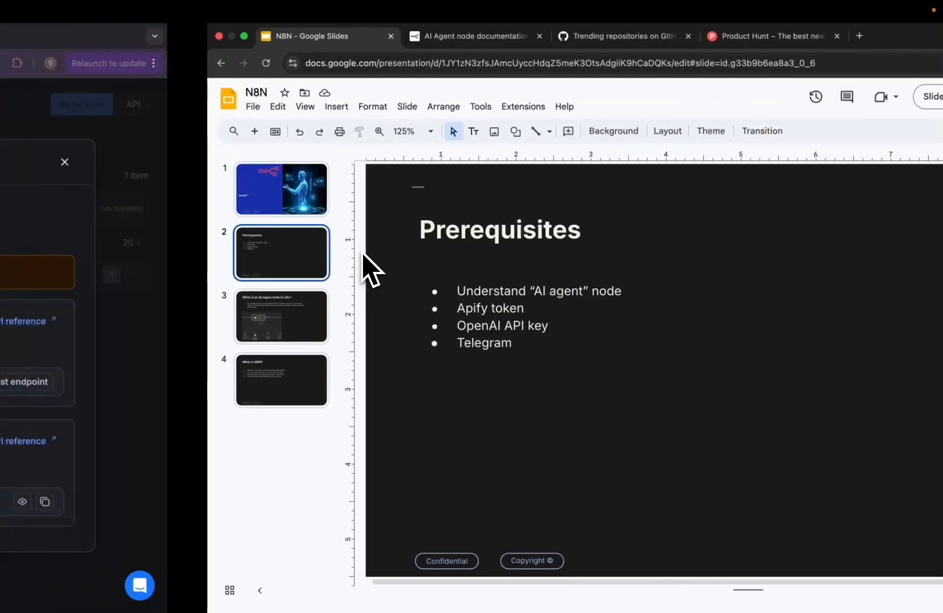
left_click(107, 36)
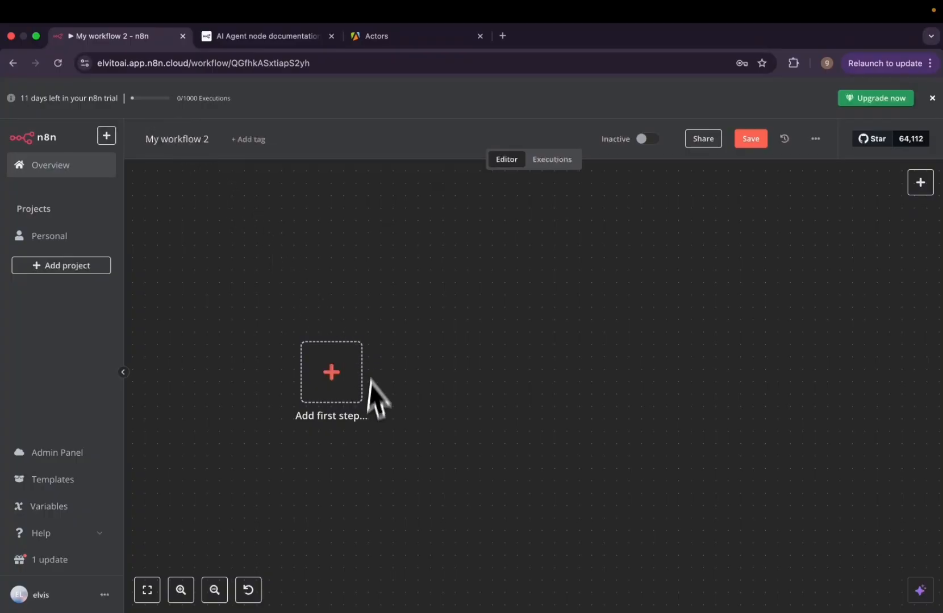
scroll(315, 392, "down", 2)
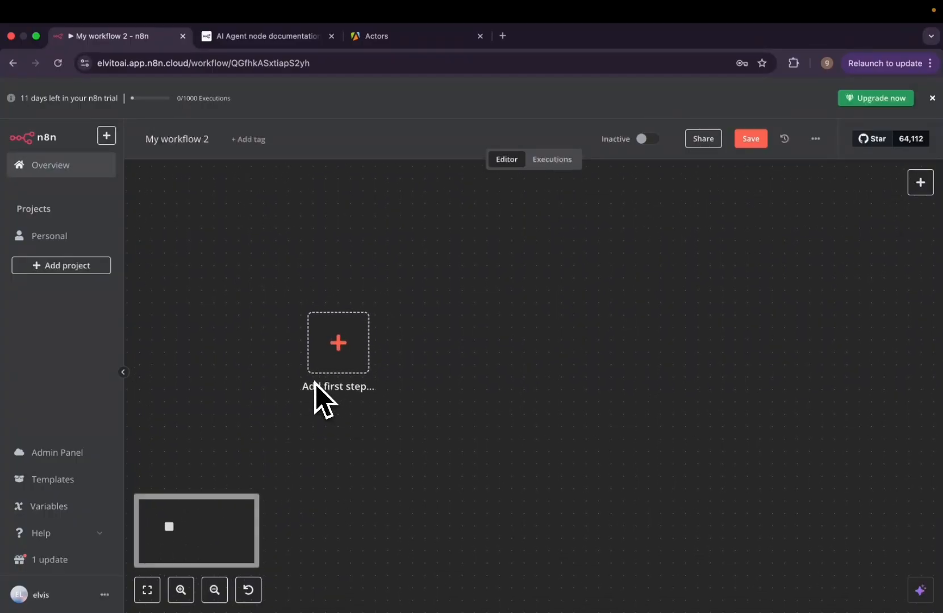
left_click(350, 358)
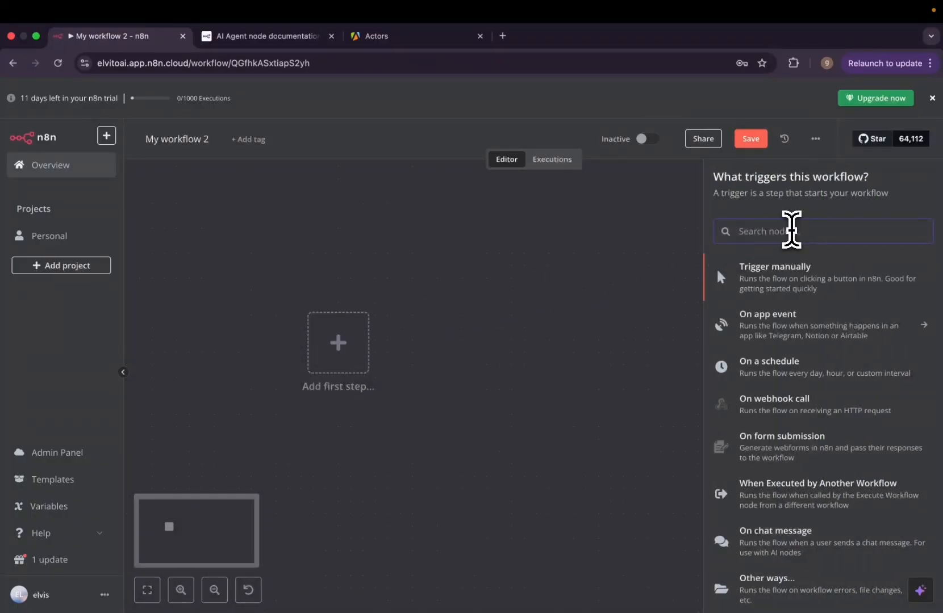
type("sche")
left_click(790, 271)
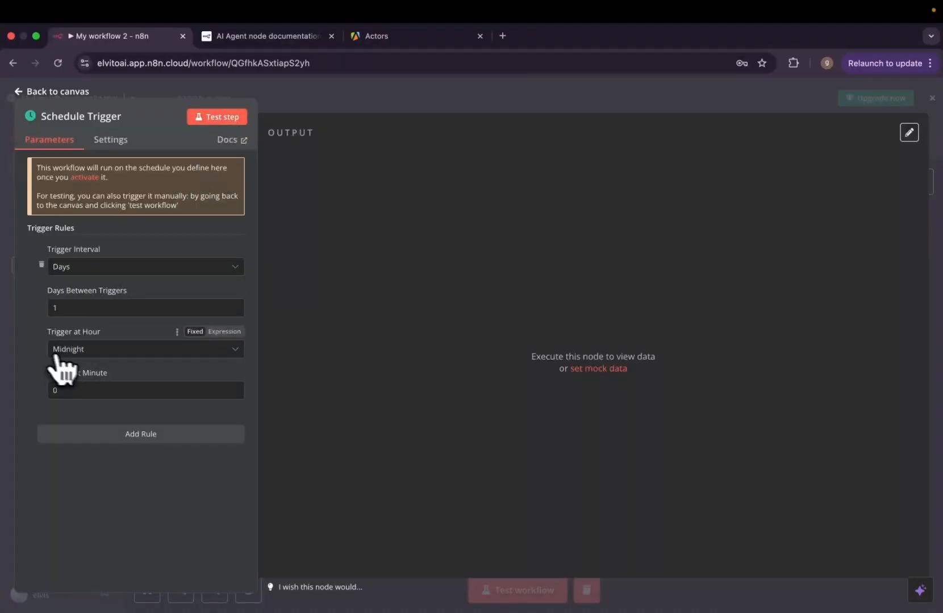
left_click(226, 119)
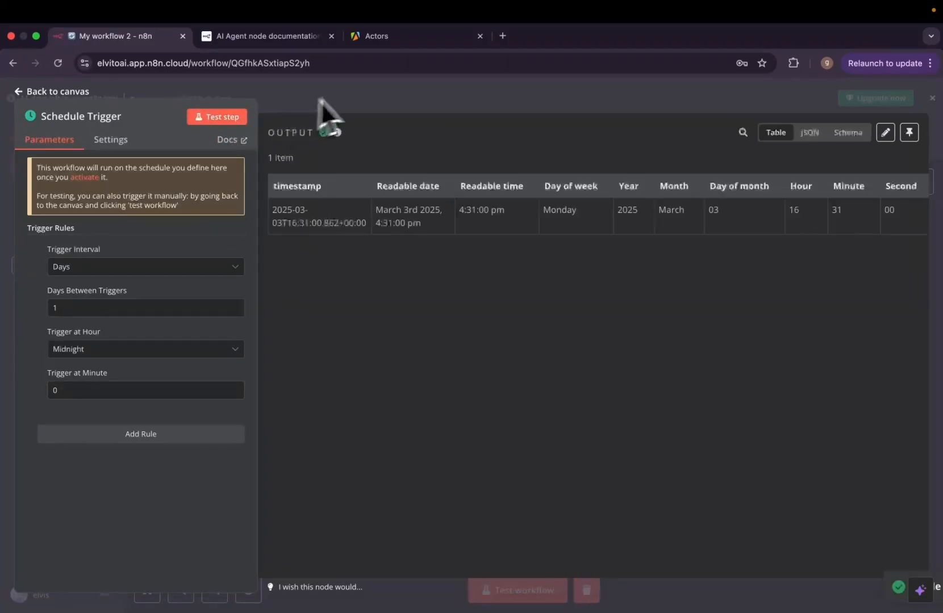
left_click(351, 91)
- Add an AI Agent node from the Advanced AI category after the Schedule Trigger
left_click(432, 353)
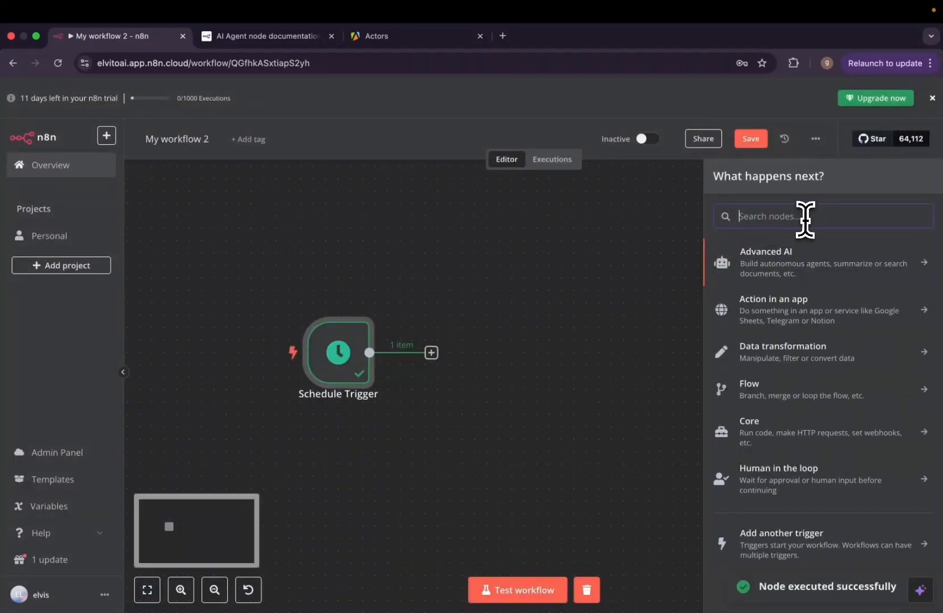
left_click(792, 266)
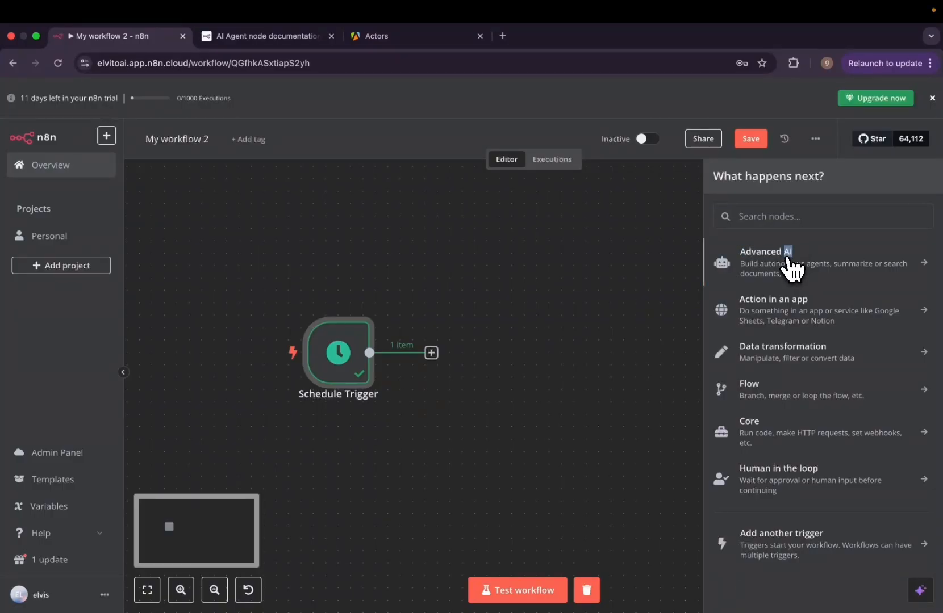
left_click(791, 252)
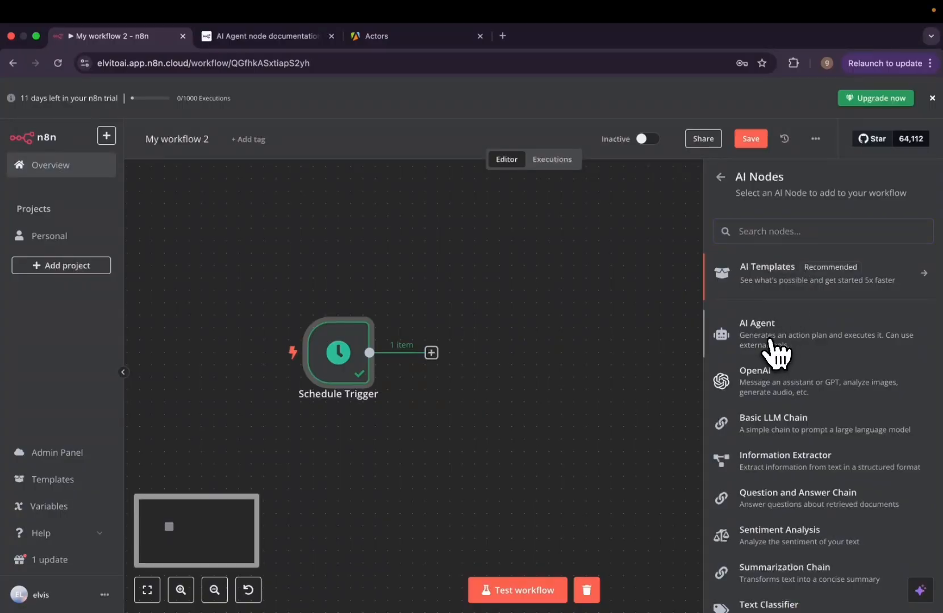
left_click(778, 329)
- Keep Tools Agent as the AI Agent's type and set its source for the prompt to Define below
left_click(430, 222)
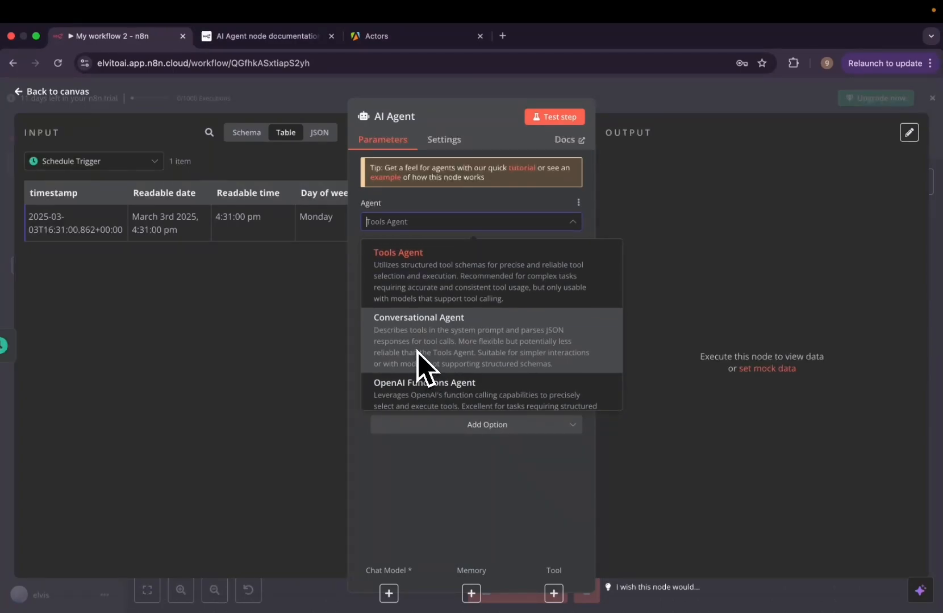
left_click(417, 223)
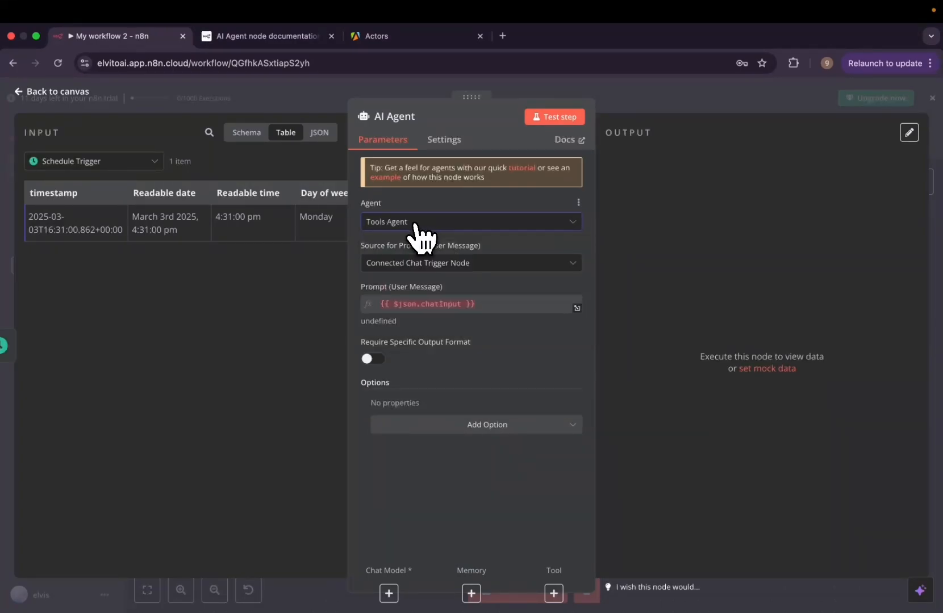
left_click(422, 265)
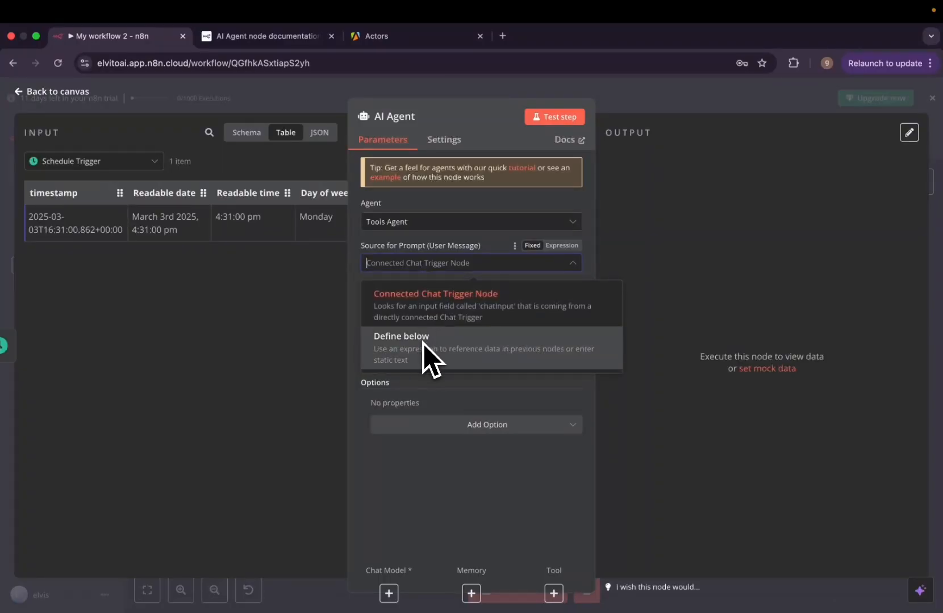
left_click(439, 341)
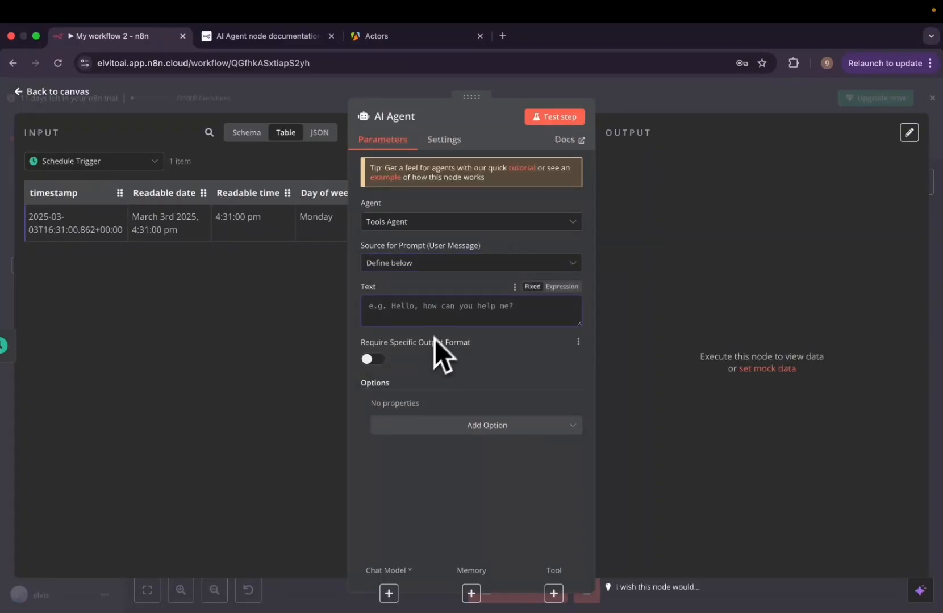
- Enter the agent prompt as an expression: crawl GitHub trending, choose the 5 best repositories, generate a profitable opportunity for each and return a formatted Telegram message
left_click(562, 287)
left_click(576, 309)
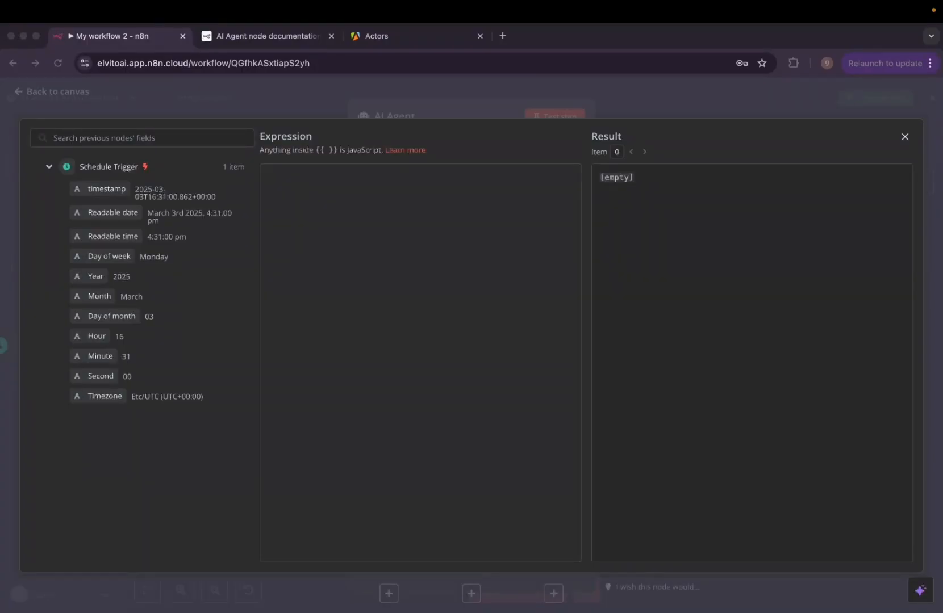
left_click(400, 341)
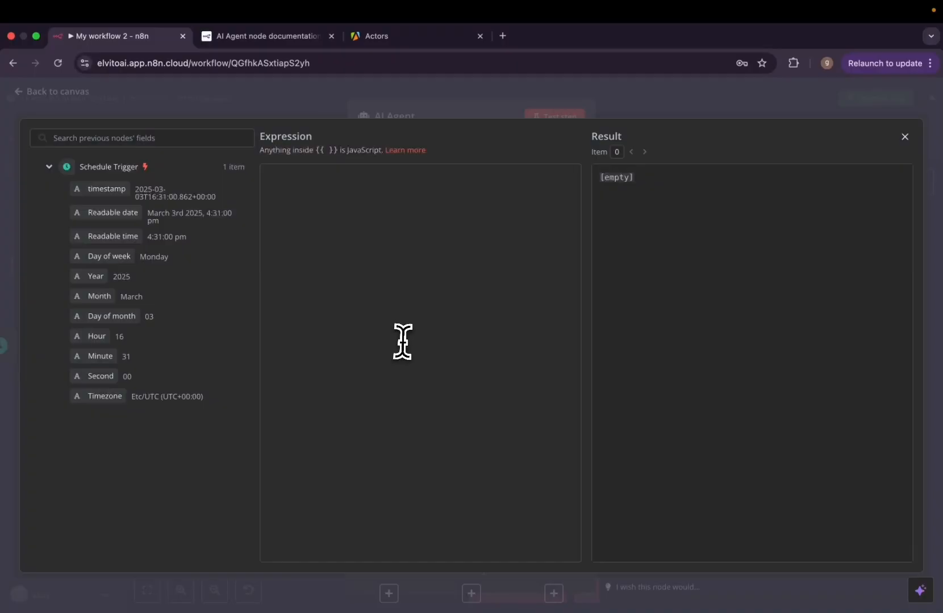
type("You are a coding projects ideas generator using trending github repositories. You can use the followeing tools:  1. Trending github repository page crawler 2. Get github repository  please you are going to  1. crawl the github trending page 2. get the repo names from the crawler, from repo names choose 5 best repository you think that they have opportunity 4. our 5 best repository for each get single repo details for each repository wait 1 second until you request another one   5. then for each repository let's generate an opportunity/idea of something we can do with it that could be profitable in one way or another  6. Now we will return a well formatted message we can send to telegram chat which will start with title \"Trending Projects at {datetime}\" and for each    Repo link: string;   description: string;   languages: string;   opportunity: string;")
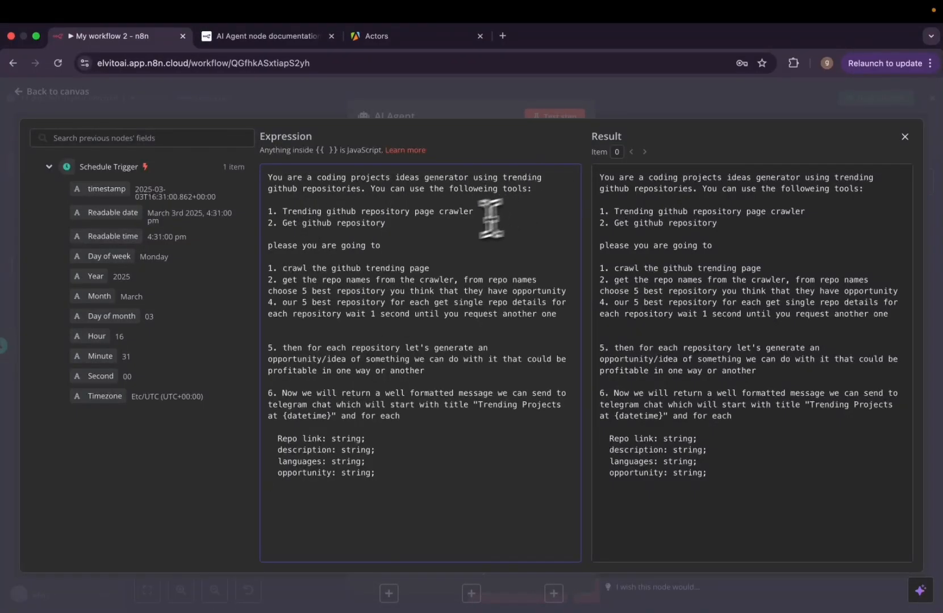
- Review the prompt's two tools and its crawling and repository selection instructions, and return to the workflow canvas
left_click_drag(283, 212, 473, 212)
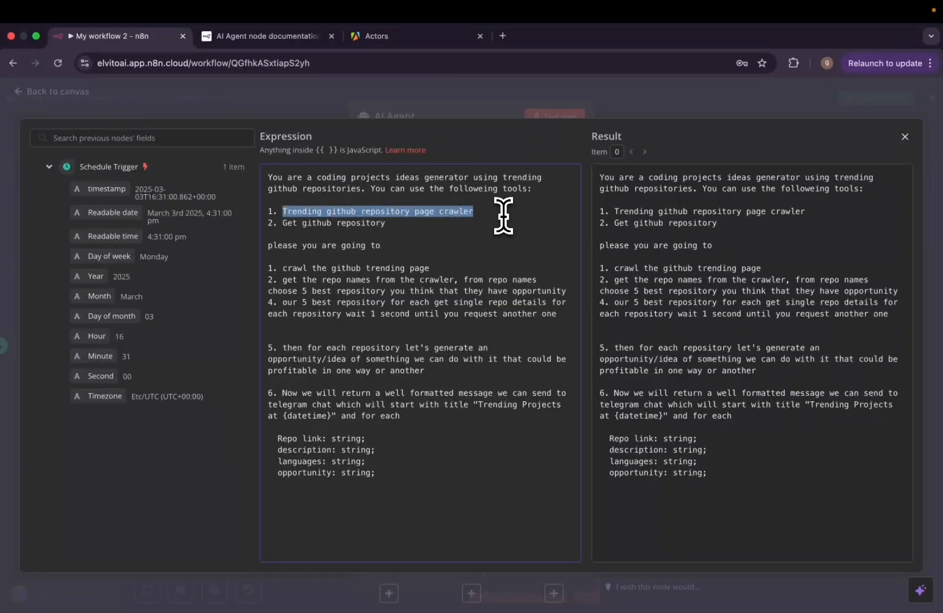
left_click_drag(283, 223, 404, 226)
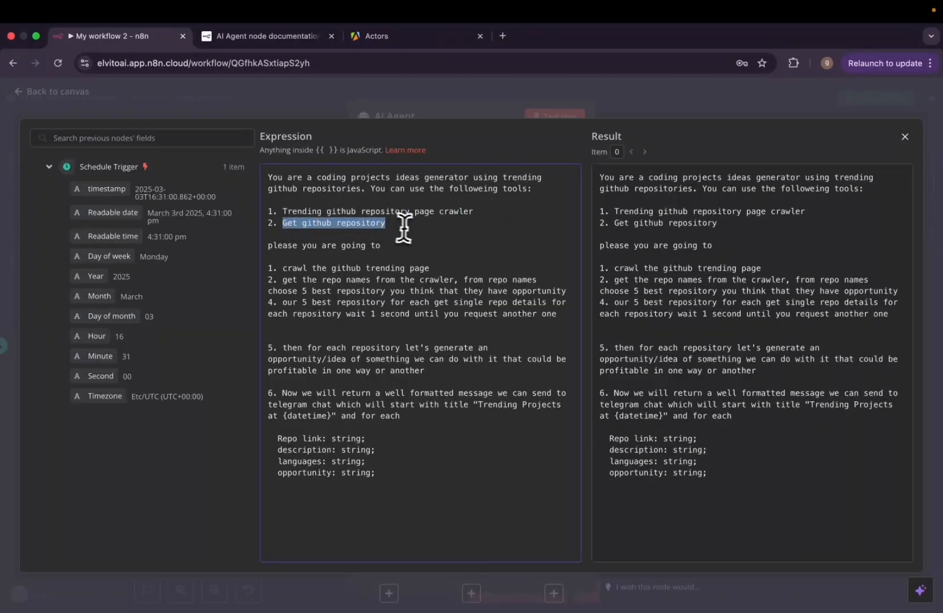
left_click_drag(274, 246, 398, 287)
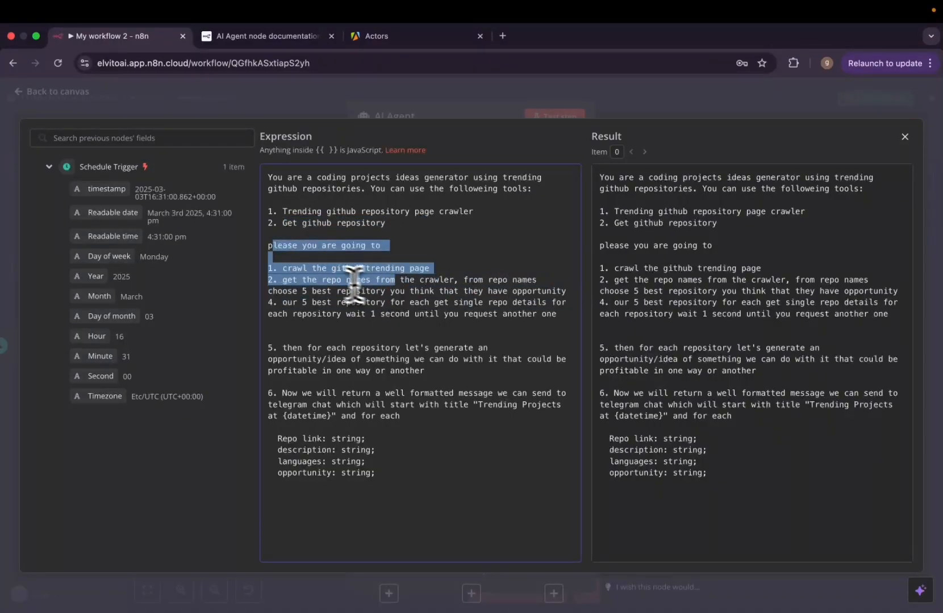
triple_click(436, 271)
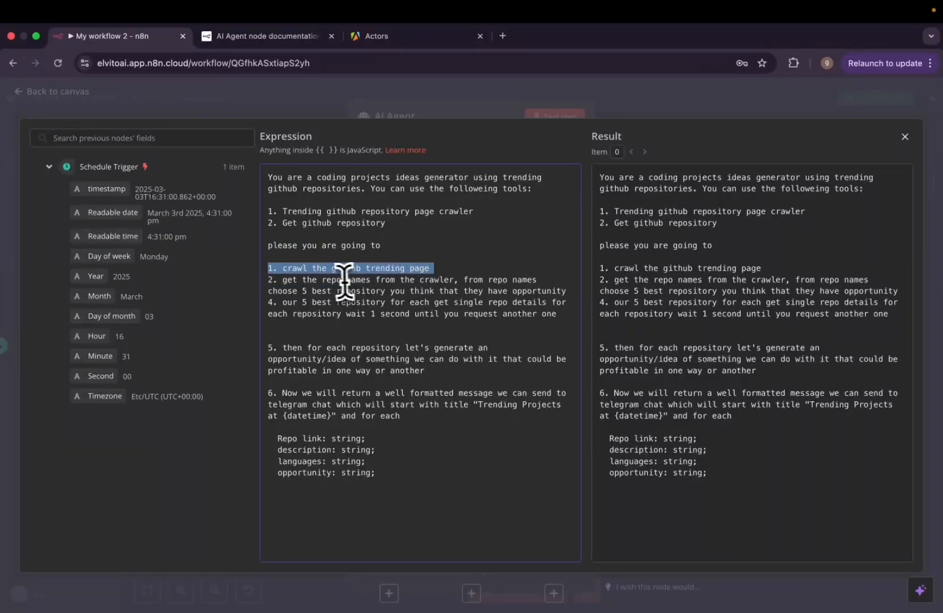
left_click_drag(279, 278, 443, 271)
left_click_drag(282, 278, 537, 290)
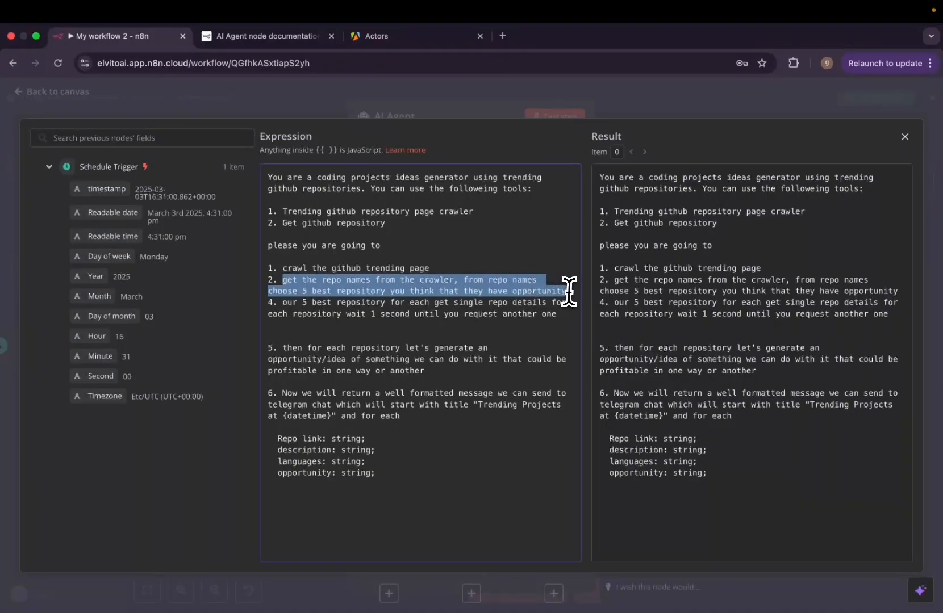
left_click(307, 308)
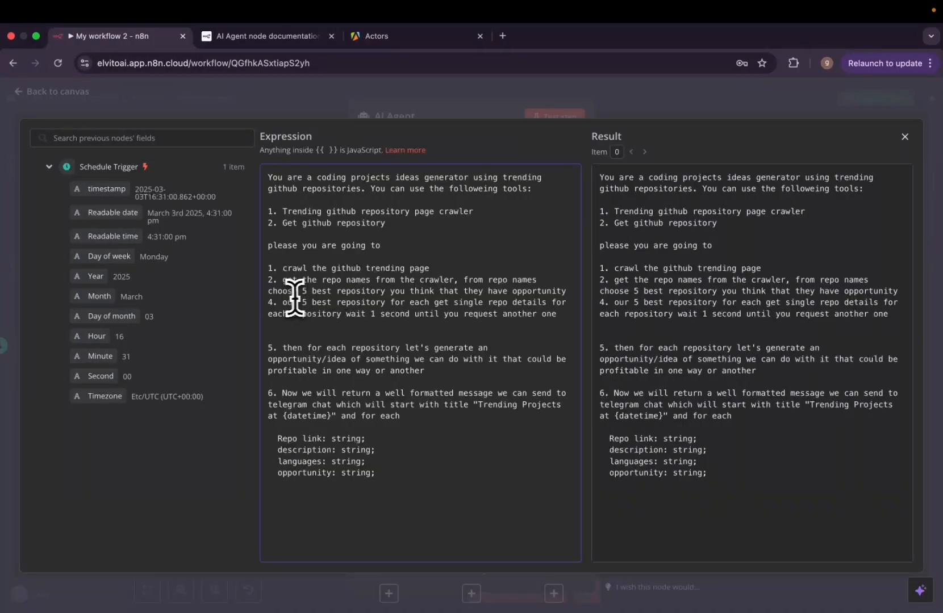
left_click_drag(291, 223, 393, 223)
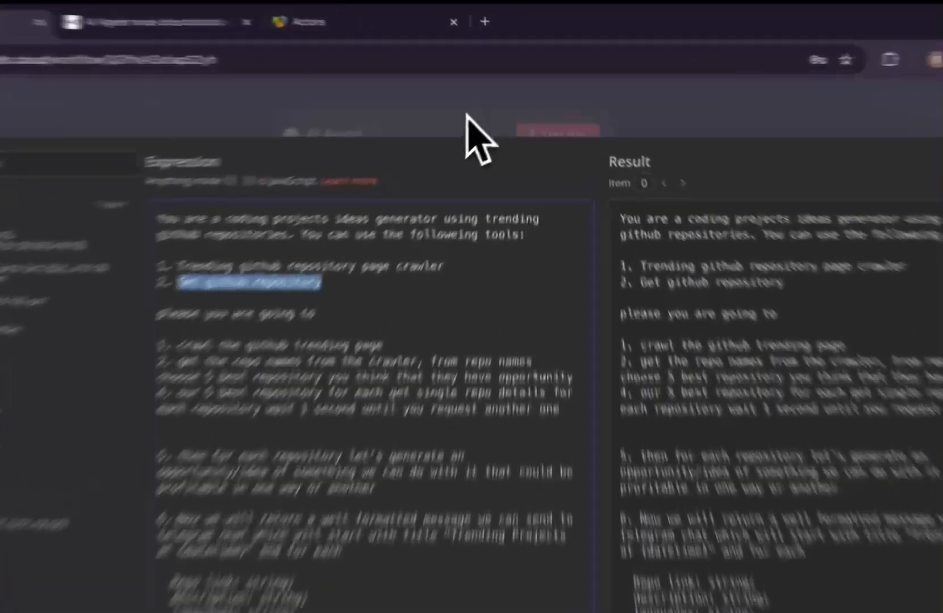
left_click(489, 102)
left_click(531, 83)
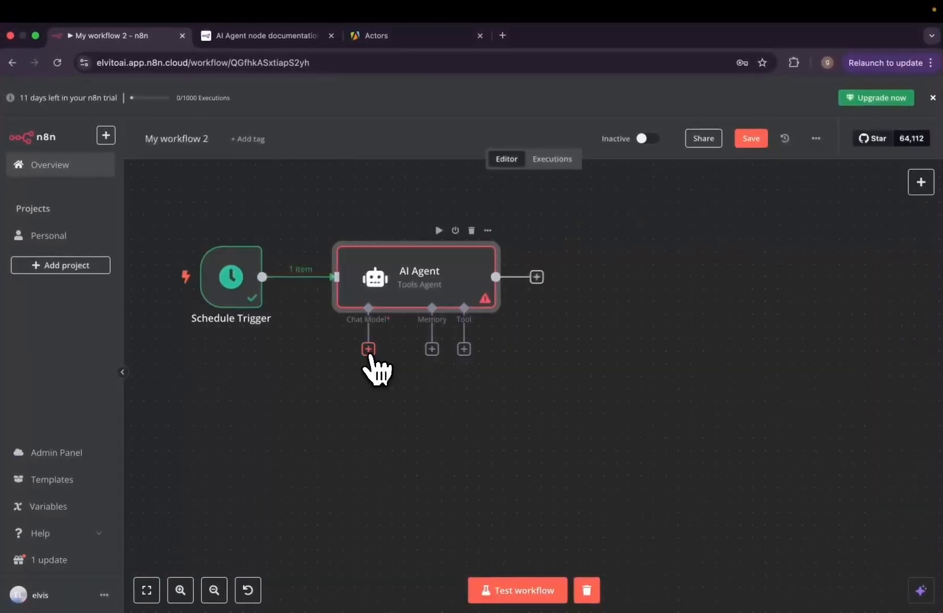
- Attach an OpenAI Chat Model to the AI Agent and check the connection settings of its OpenAi account credential
left_click(369, 349)
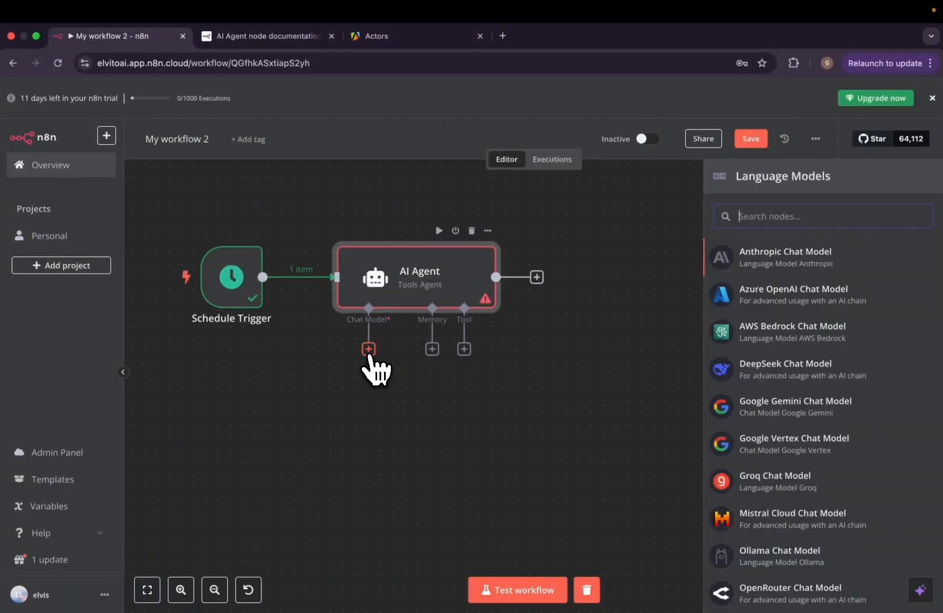
type("open")
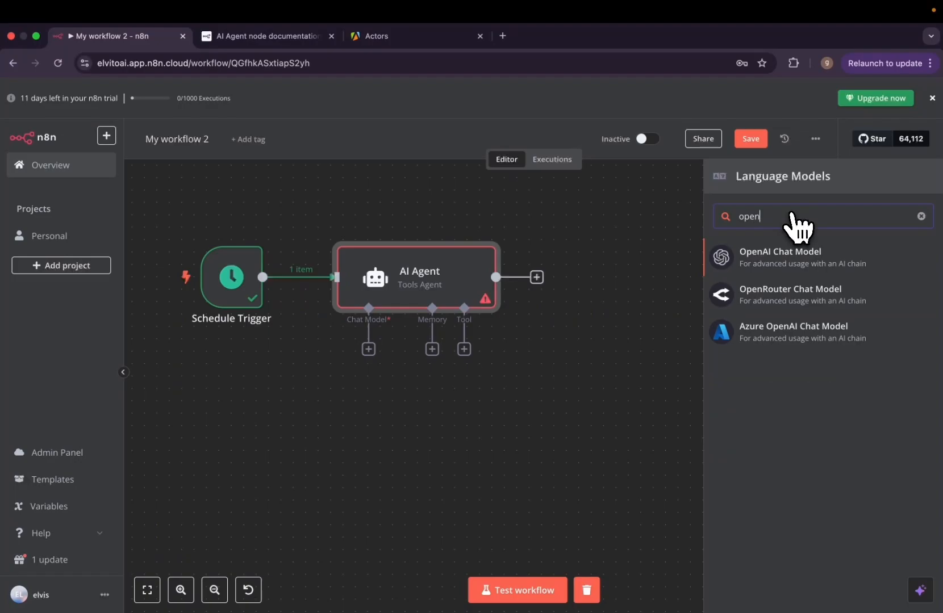
left_click(784, 250)
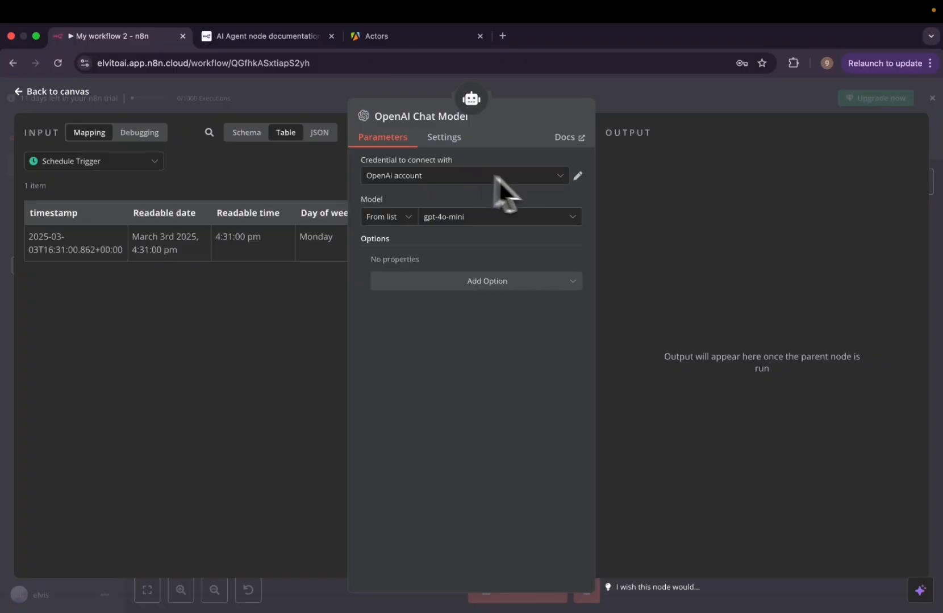
left_click(577, 176)
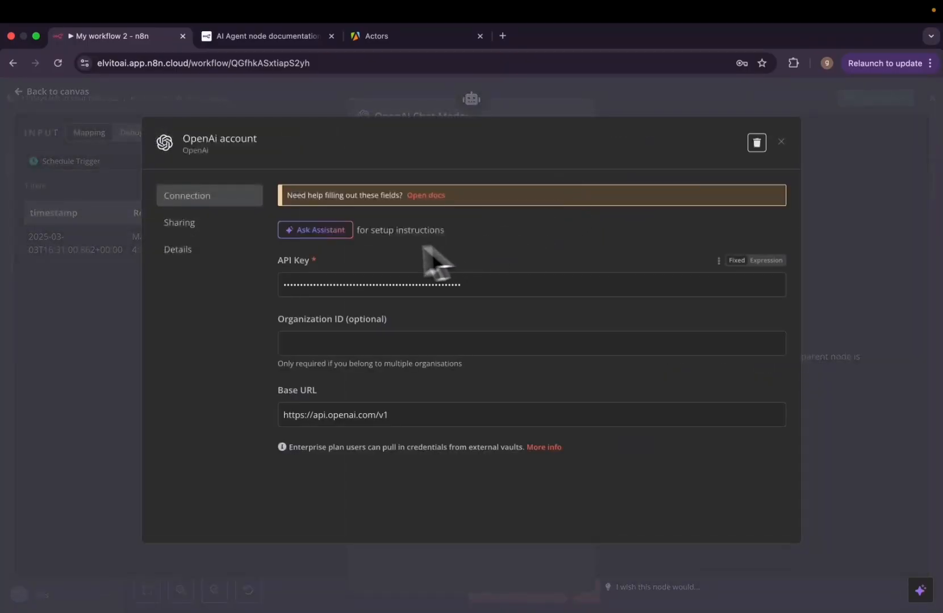
left_click(781, 141)
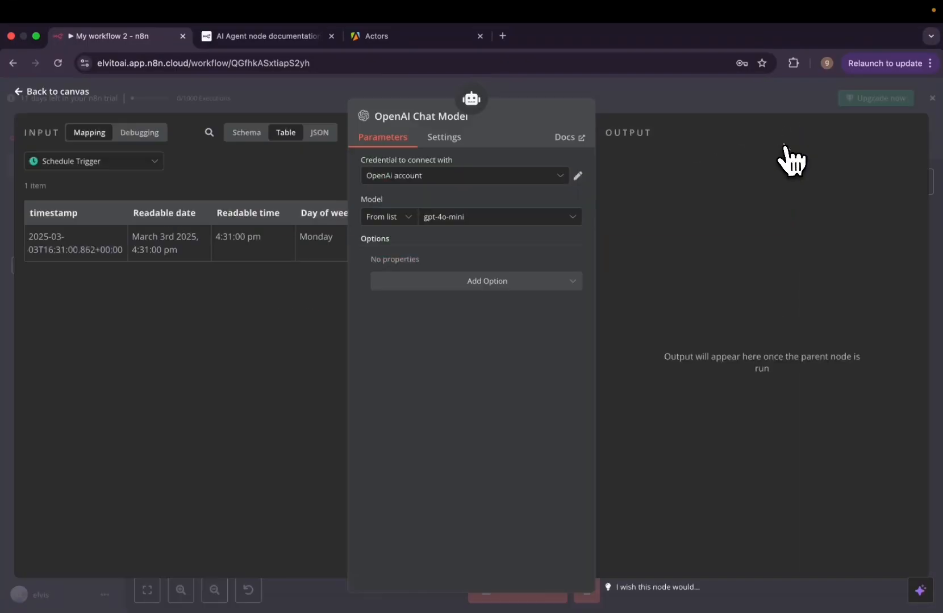
- Set the chat model to gpt-4o and place its node below the Schedule Trigger on the canvas
left_click(467, 220)
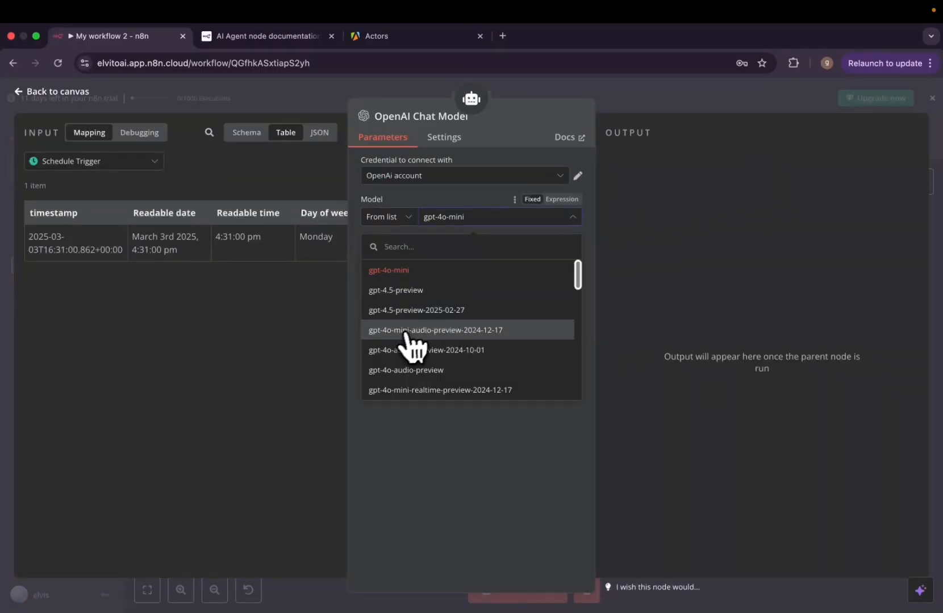
scroll(432, 376, "down", 10)
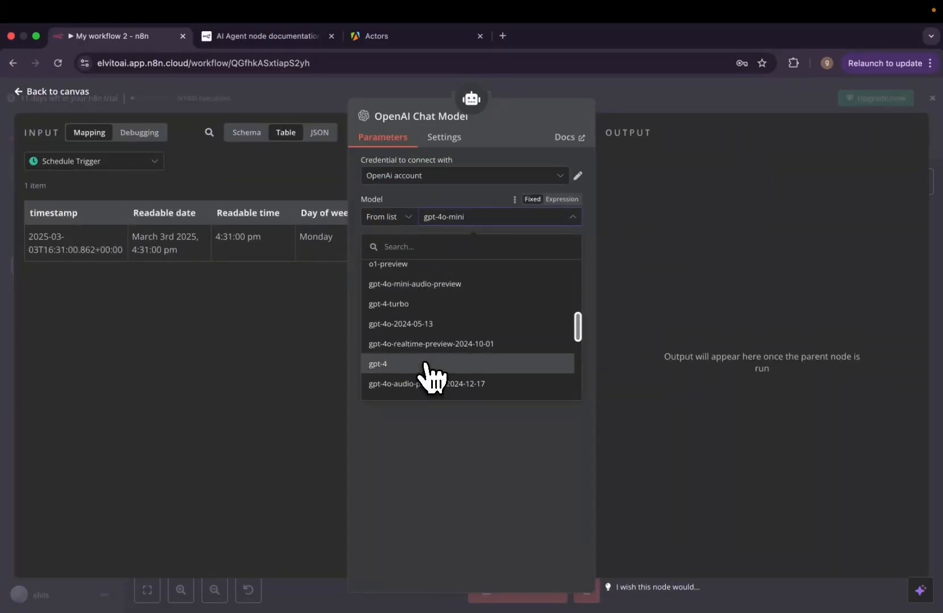
scroll(429, 372, "down", 3)
scroll(431, 378, "up", 3)
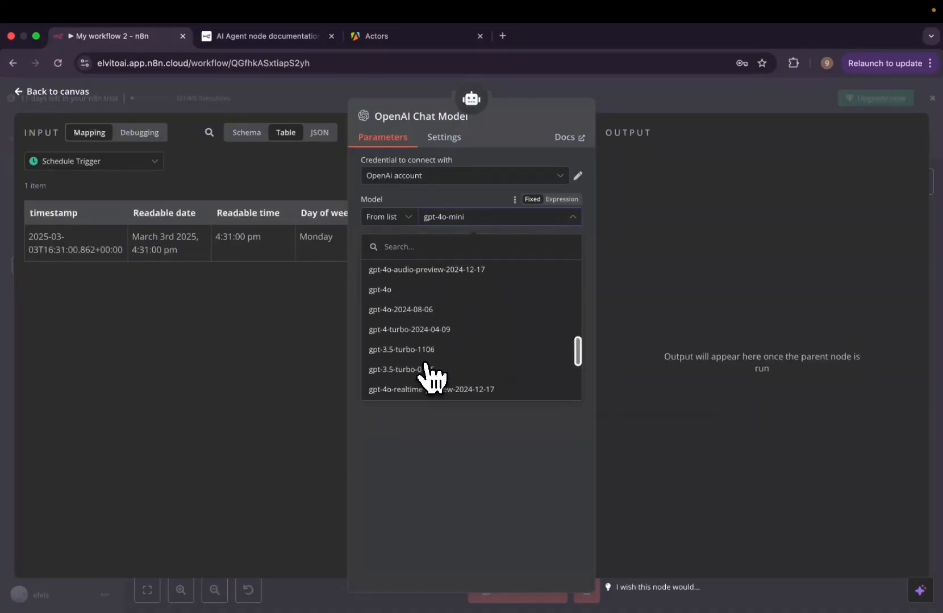
left_click(413, 291)
left_click(549, 93)
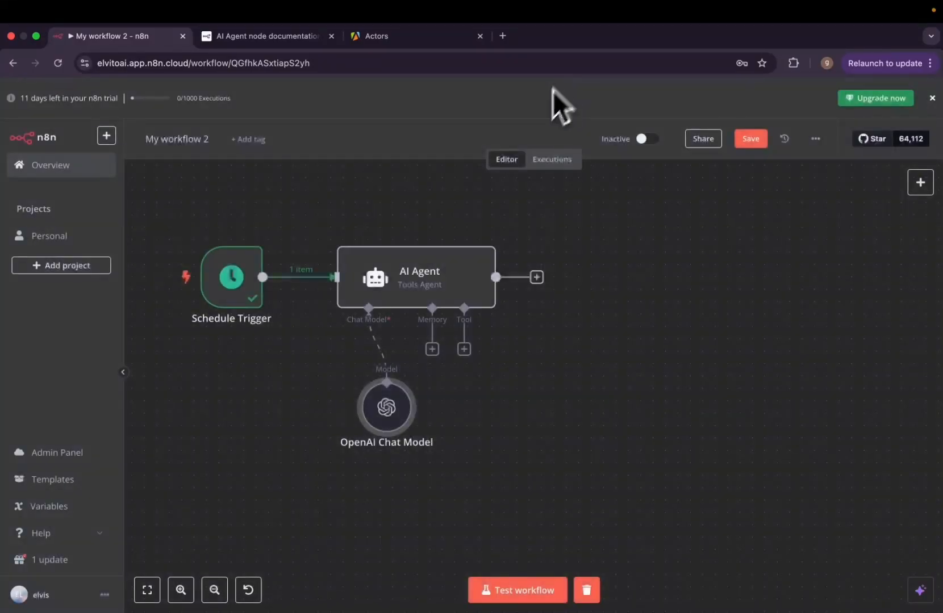
left_click_drag(399, 401, 238, 413)
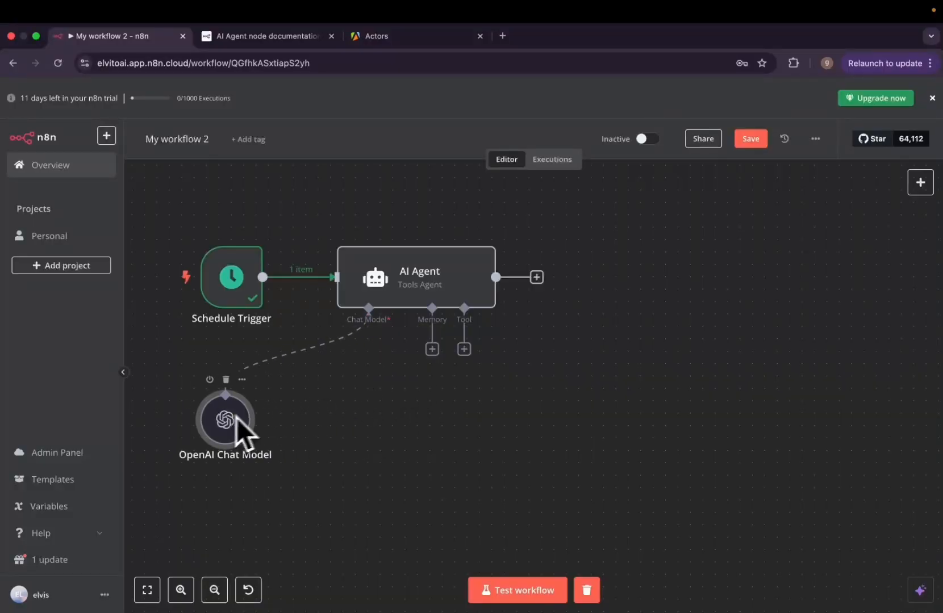
- Attach Window Buffer Memory with its default settings to the AI Agent and place it beside the OpenAI Chat Model
left_click(432, 350)
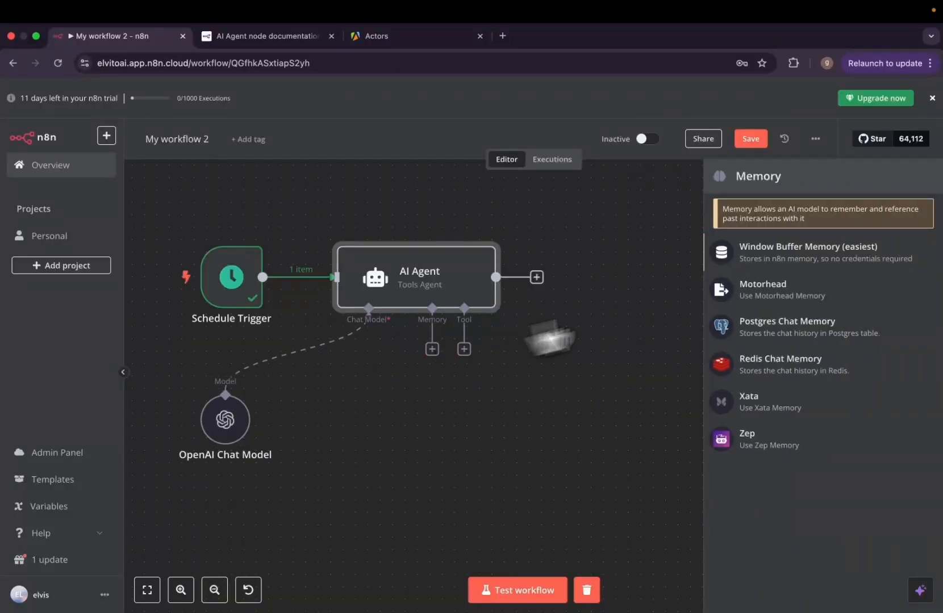
left_click(835, 267)
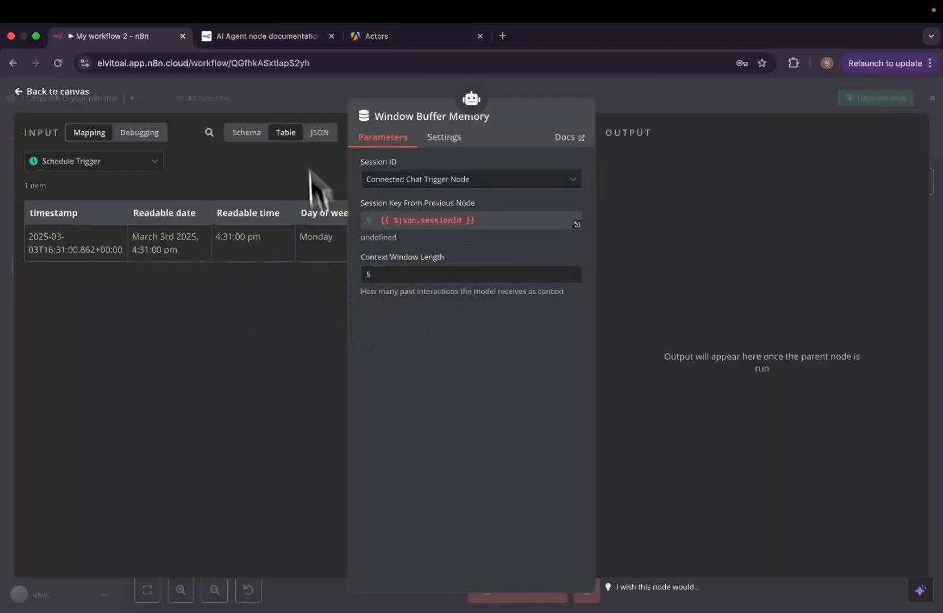
left_click(338, 94)
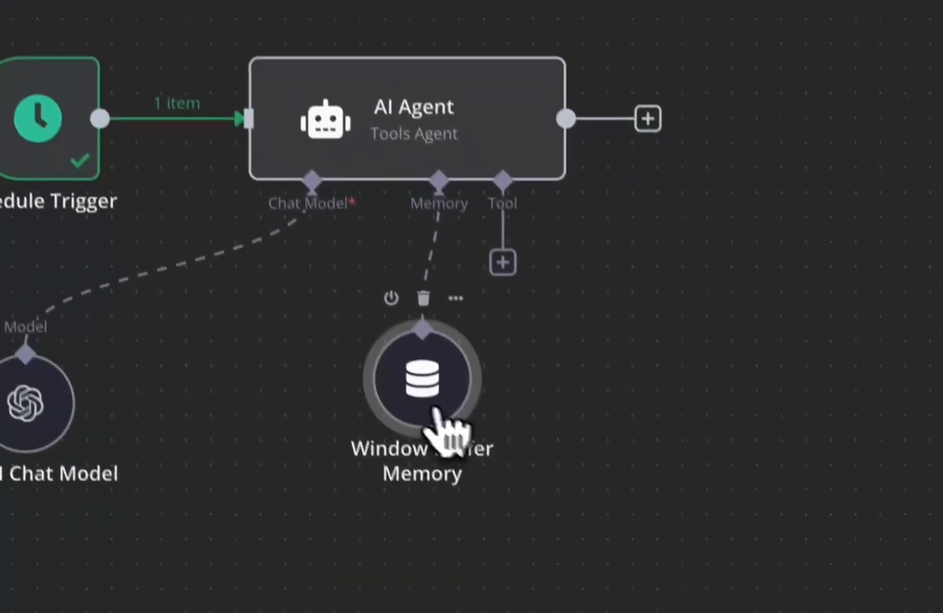
left_click_drag(513, 601, 338, 612)
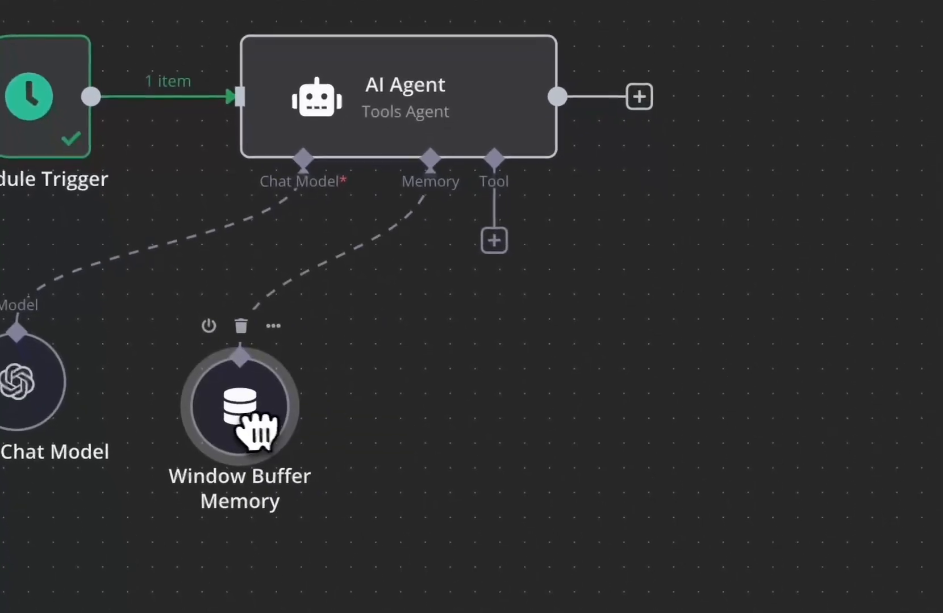
- Add an HTTP Request tool to the AI Agent
left_click(493, 239)
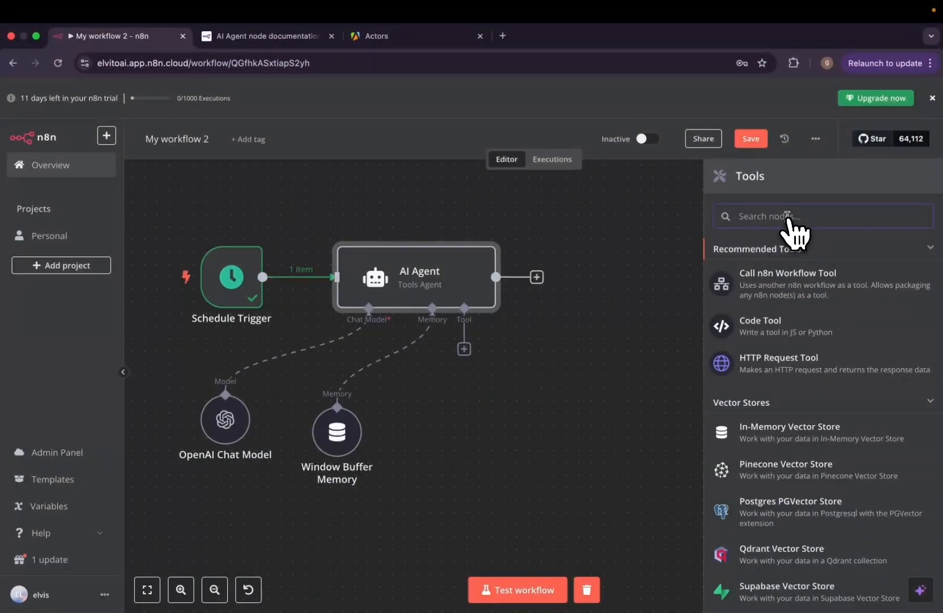
type("http")
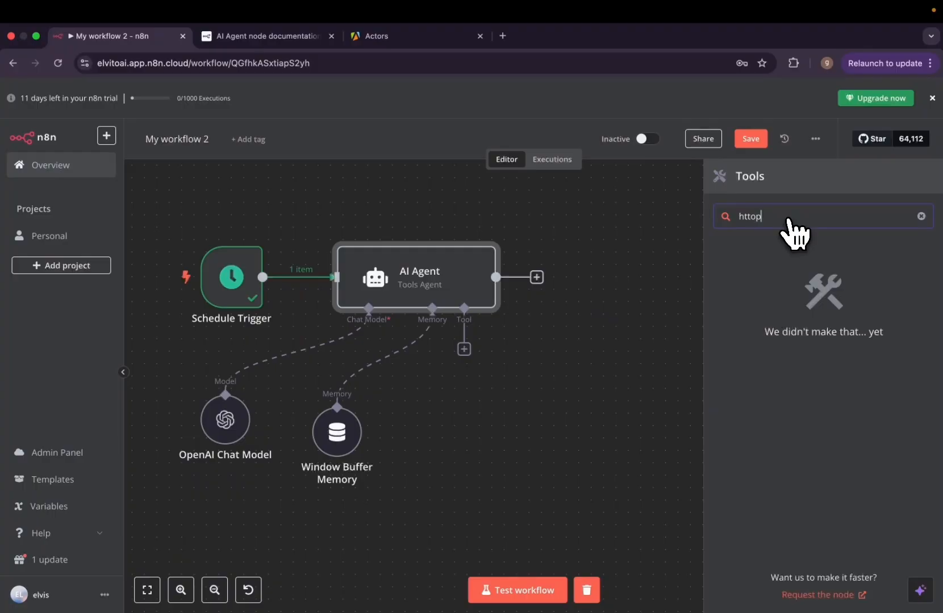
left_click(792, 260)
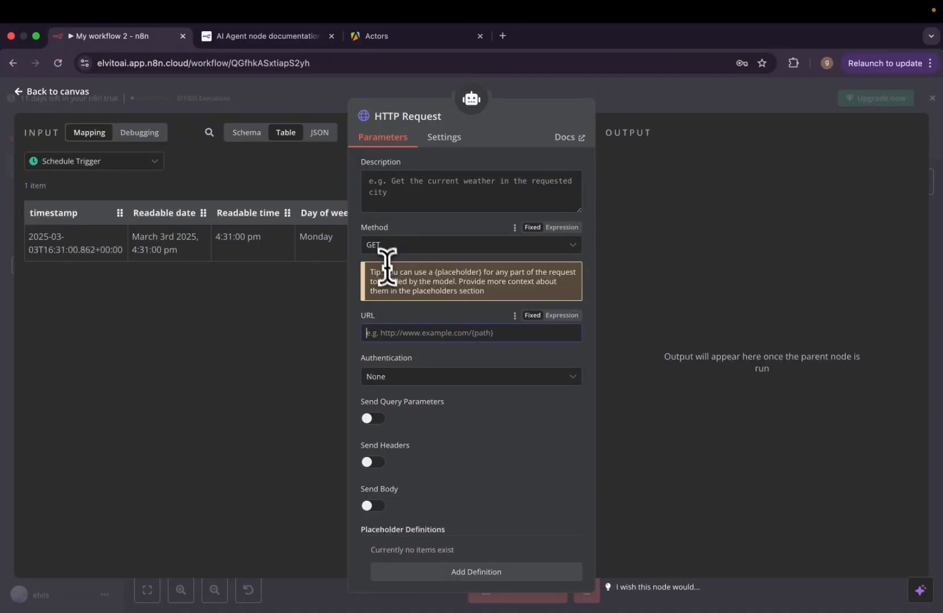
key("super+Tab")
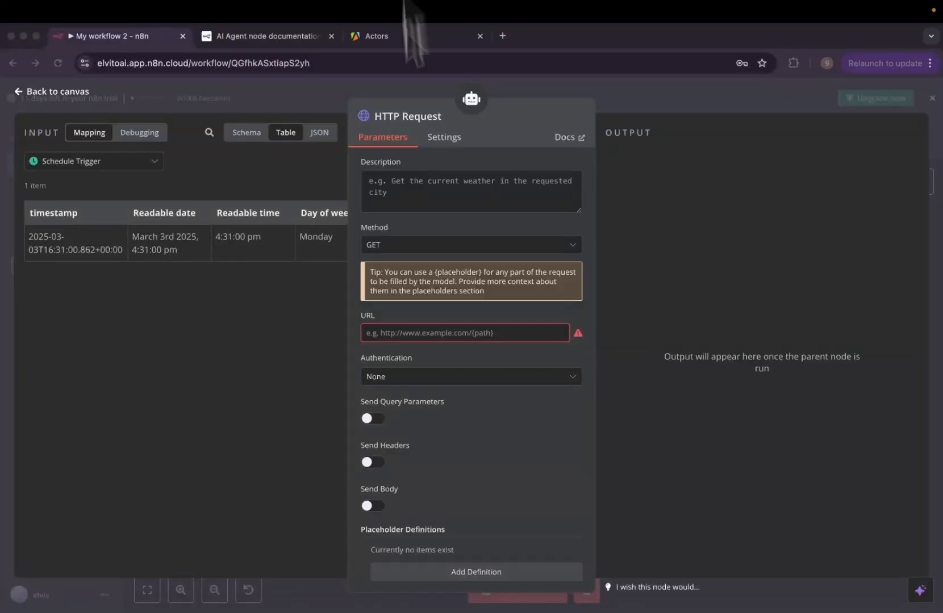
left_click(539, 336)
key("super+v")
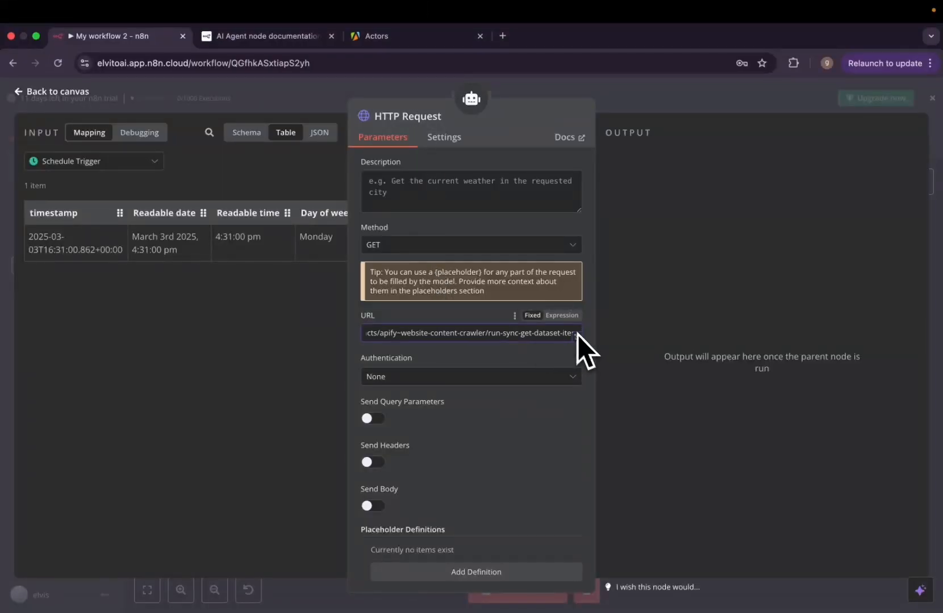
left_click(580, 360)
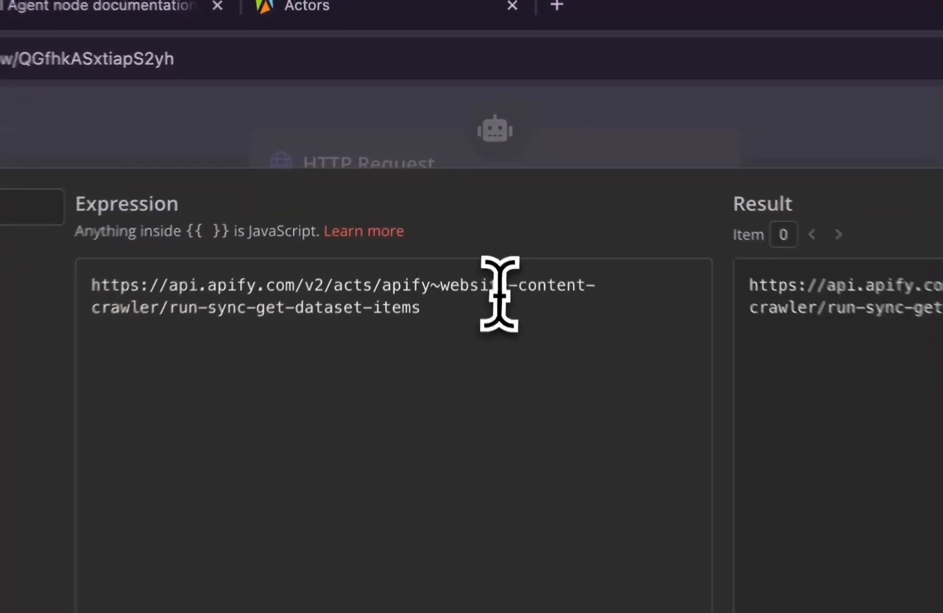
- Close the URL expression editor and set the HTTP Request authentication to Generic Credential Type with Query Auth
left_click_drag(173, 309, 712, 301)
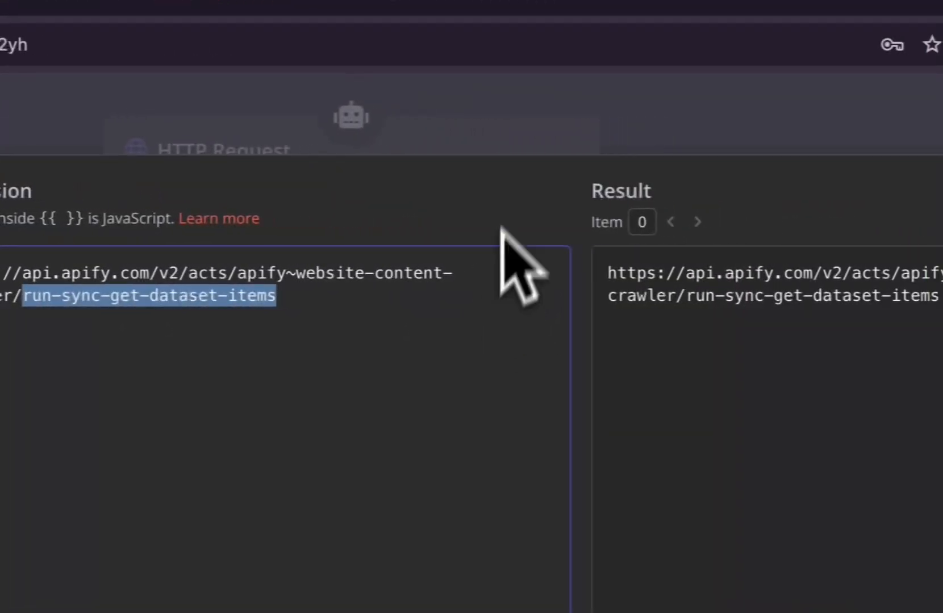
left_click(659, 145)
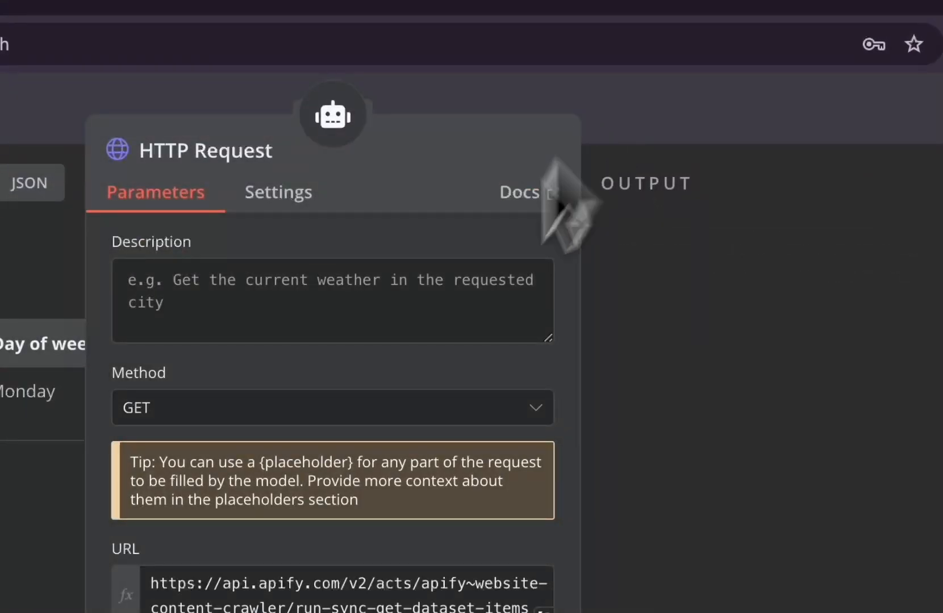
scroll(398, 370, "down", 3)
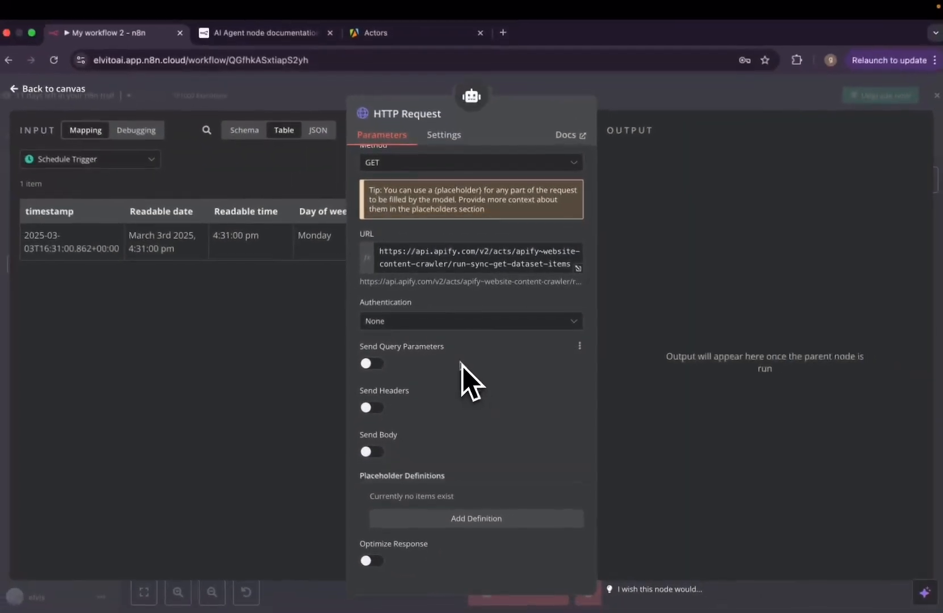
left_click(386, 321)
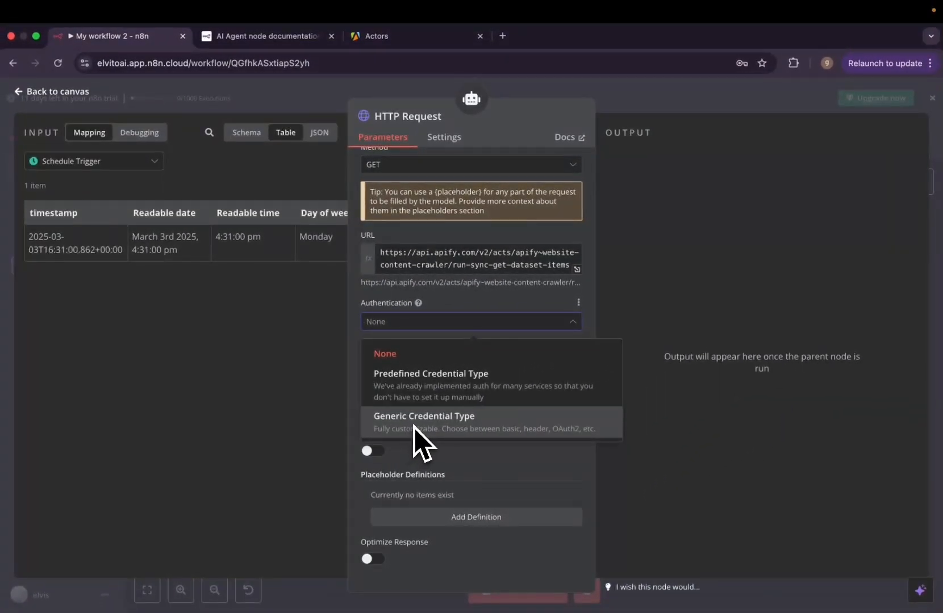
left_click(455, 438)
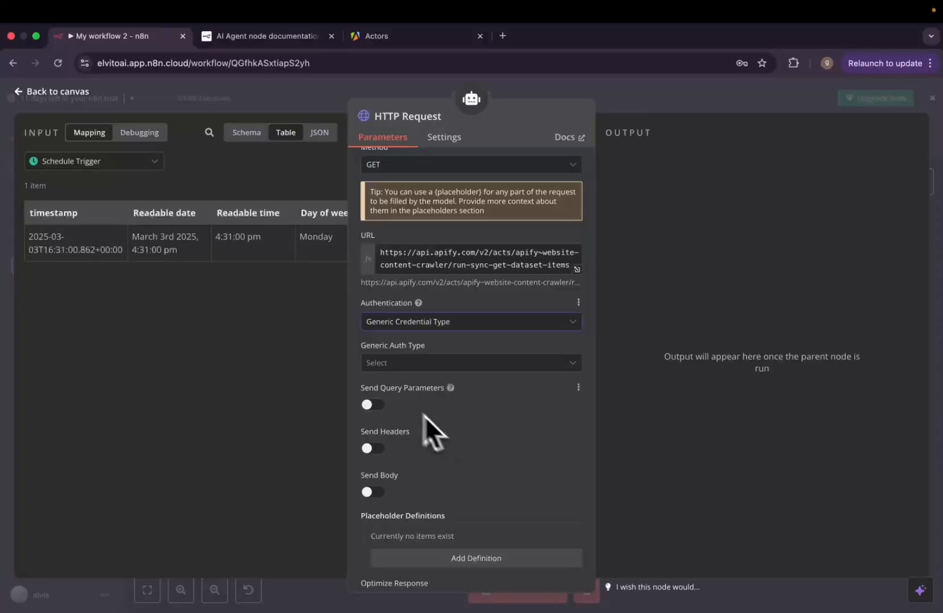
left_click(390, 369)
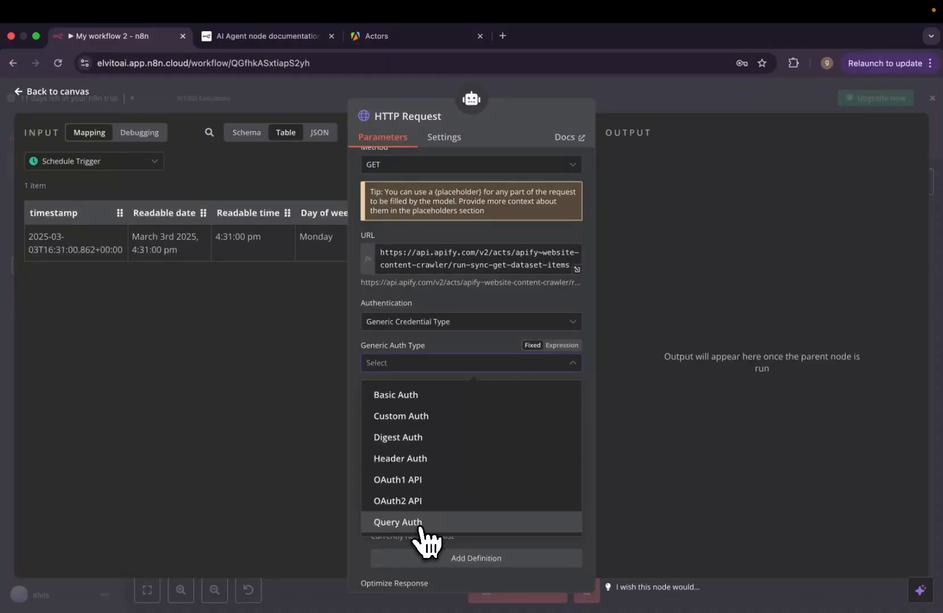
left_click(398, 523)
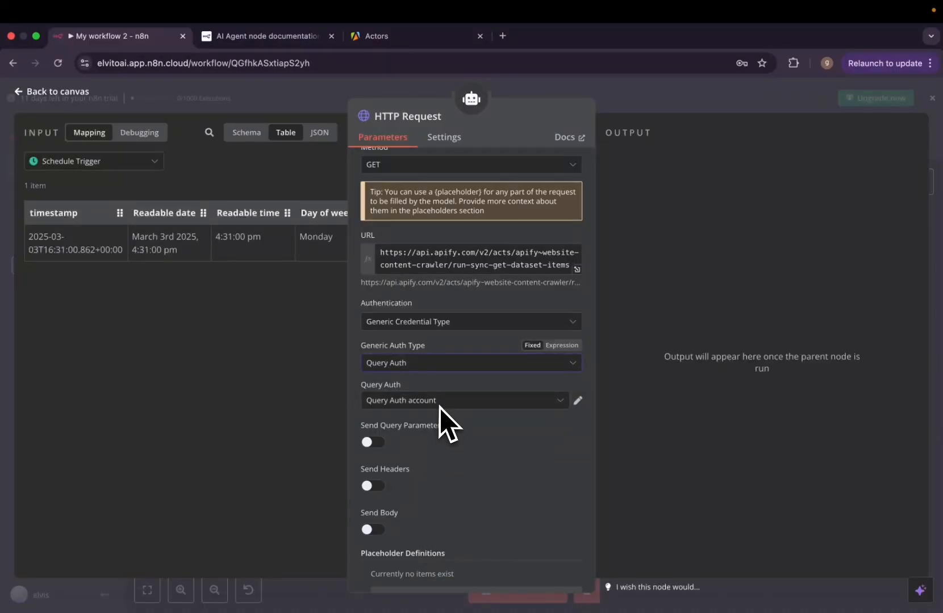
- Inspect the Query Auth account's name and value fields and the API token dialog in Apify, then return and close the credential
left_click(577, 401)
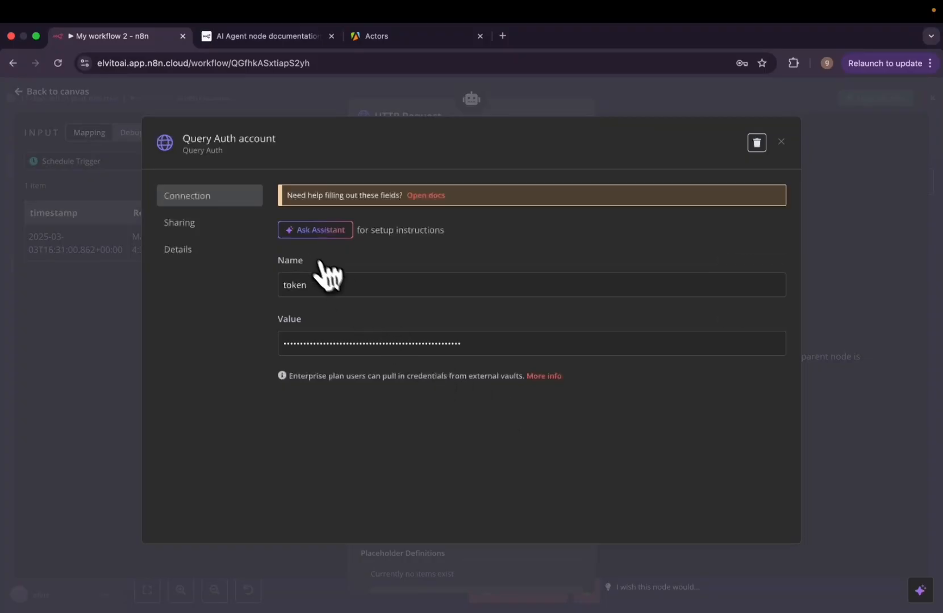
left_click(384, 45)
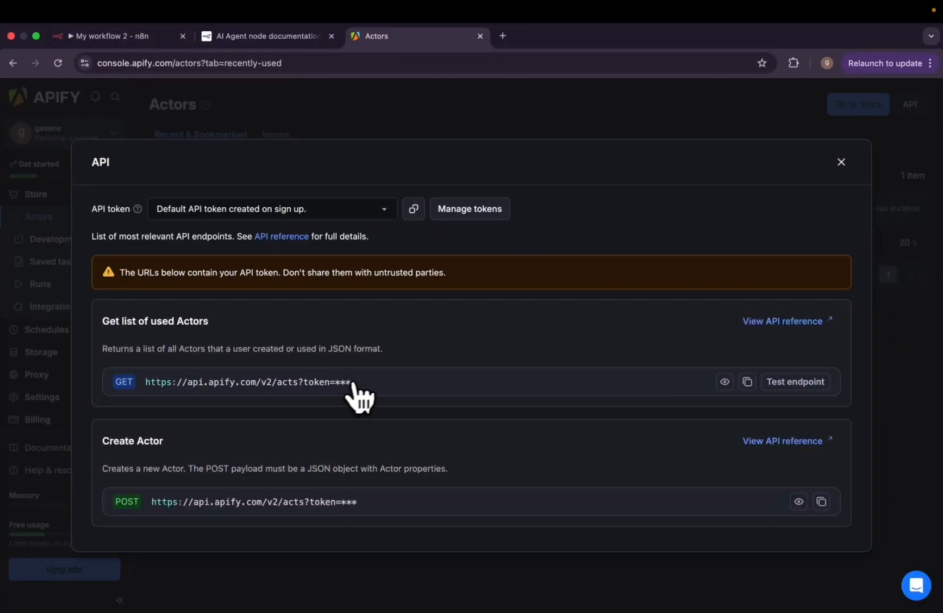
left_click(142, 35)
left_click(513, 106)
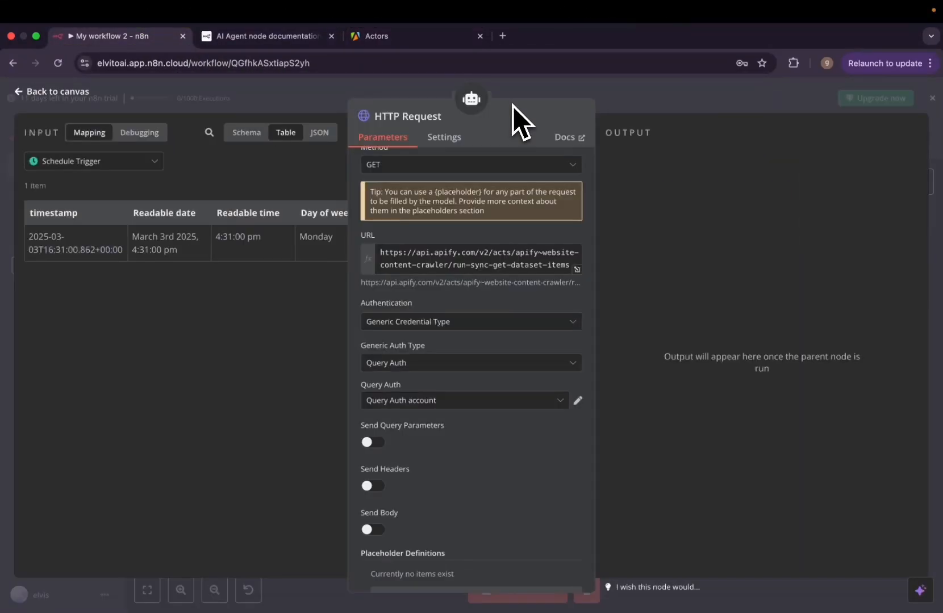
scroll(484, 417, "down", 3)
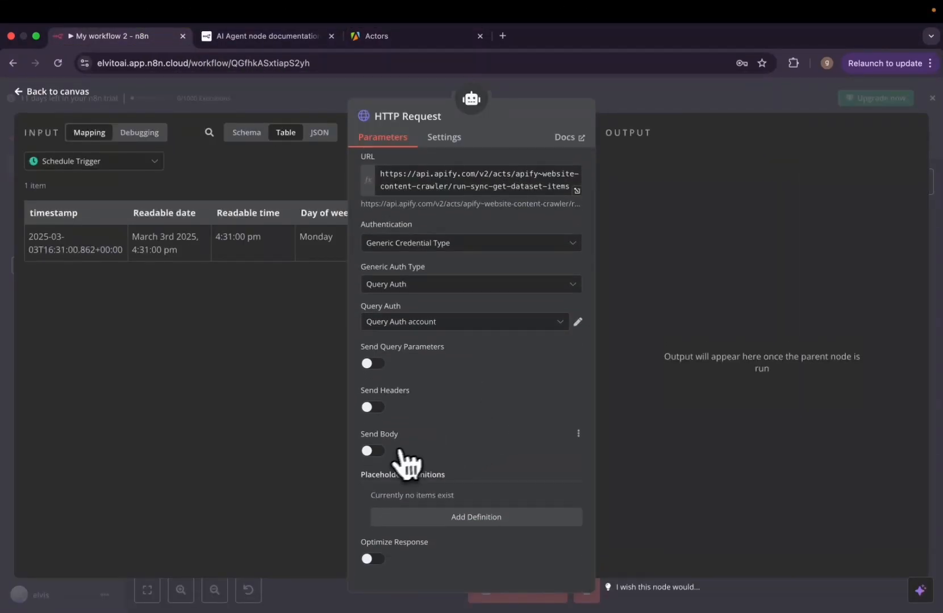
left_click(374, 452)
scroll(442, 536, "down", 3)
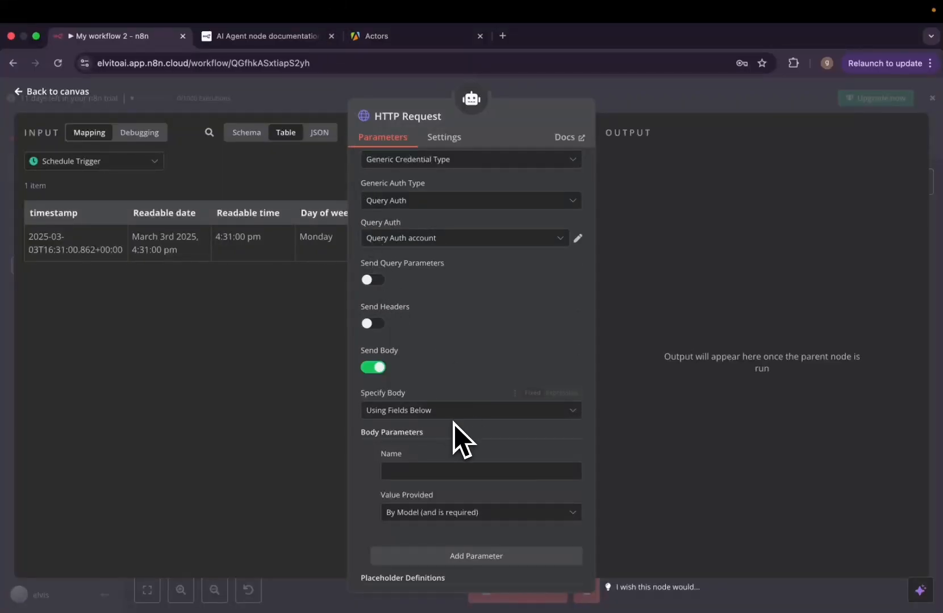
left_click(454, 411)
left_click(439, 468)
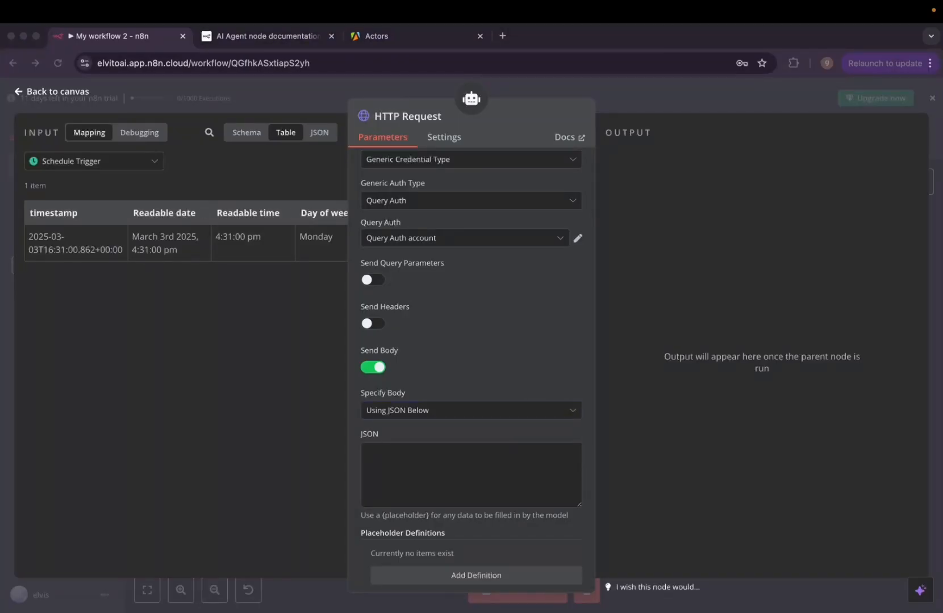
left_click(455, 410)
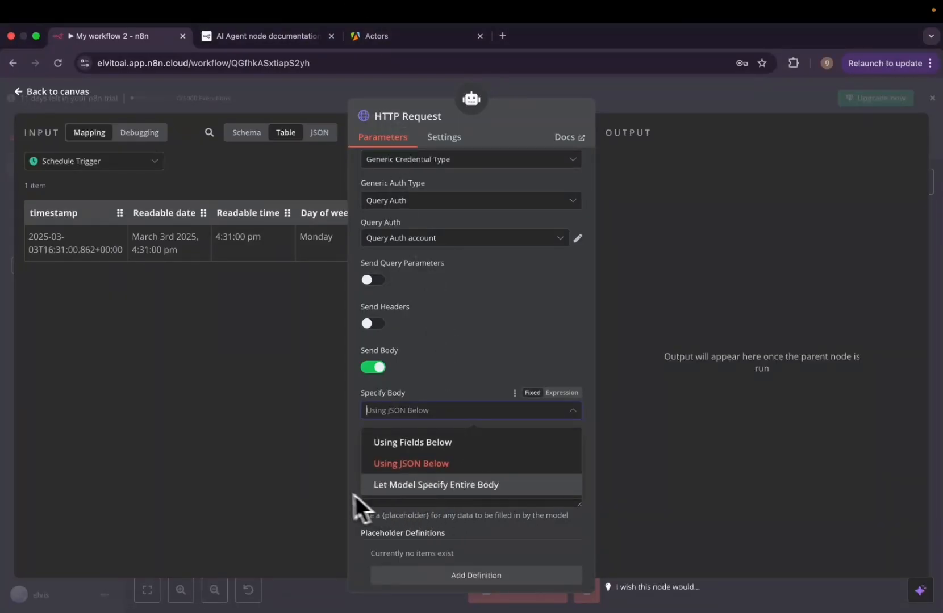
left_click(442, 454)
key("super+v")
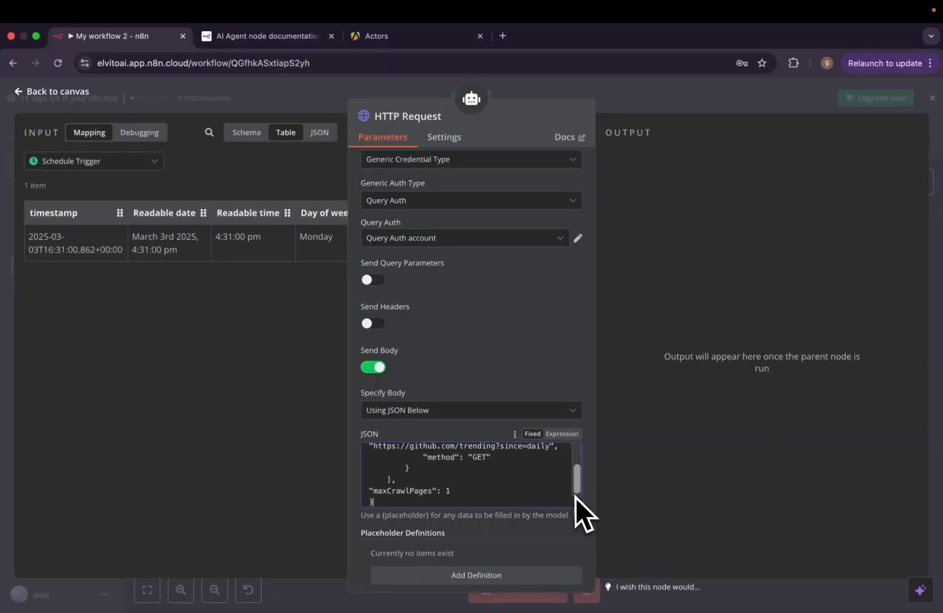
left_click(559, 435)
- Review the startUrls, URL and maxCrawlPages entries of the JSON body in the expanded expression editor
left_click(577, 510)
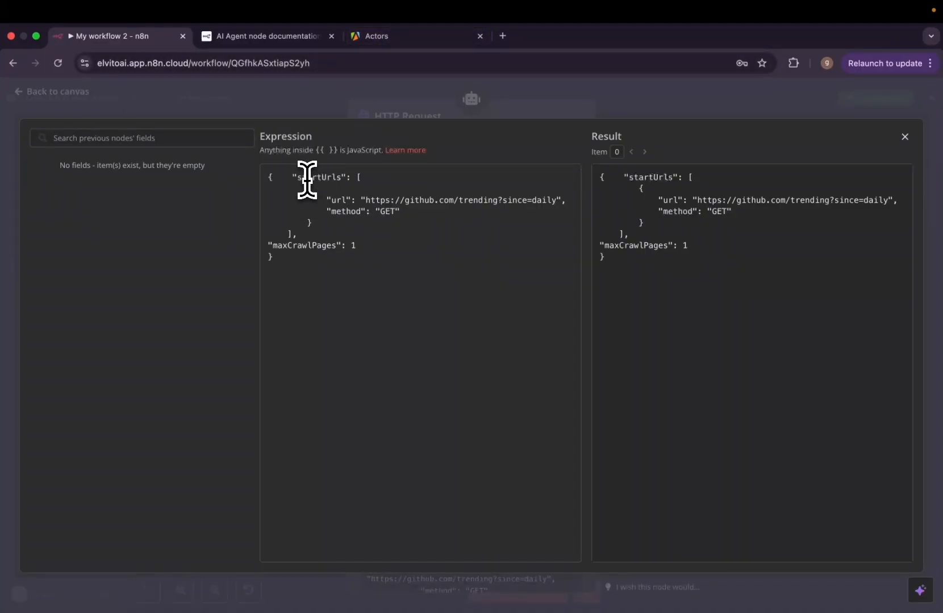
left_click_drag(344, 179, 339, 179)
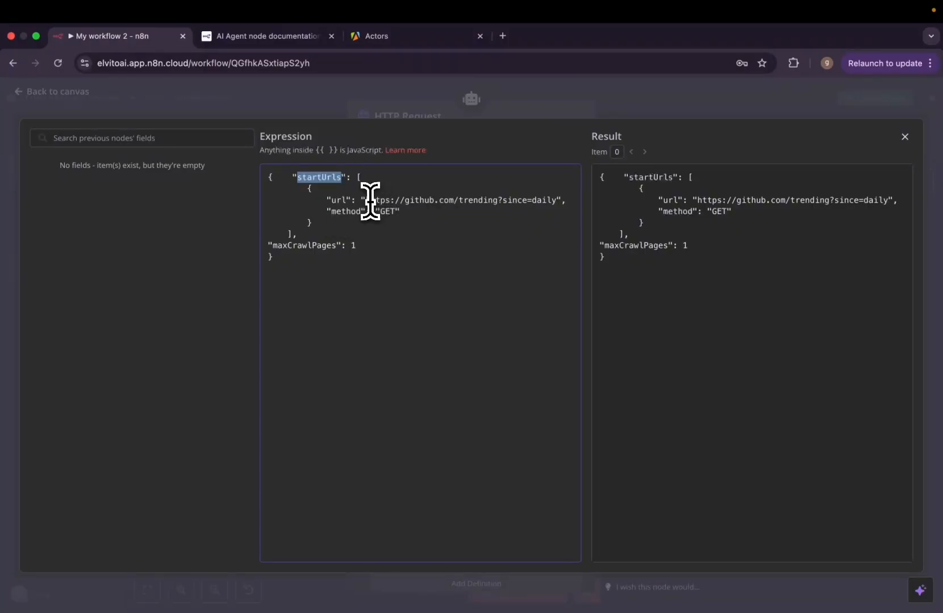
left_click_drag(366, 200, 506, 200)
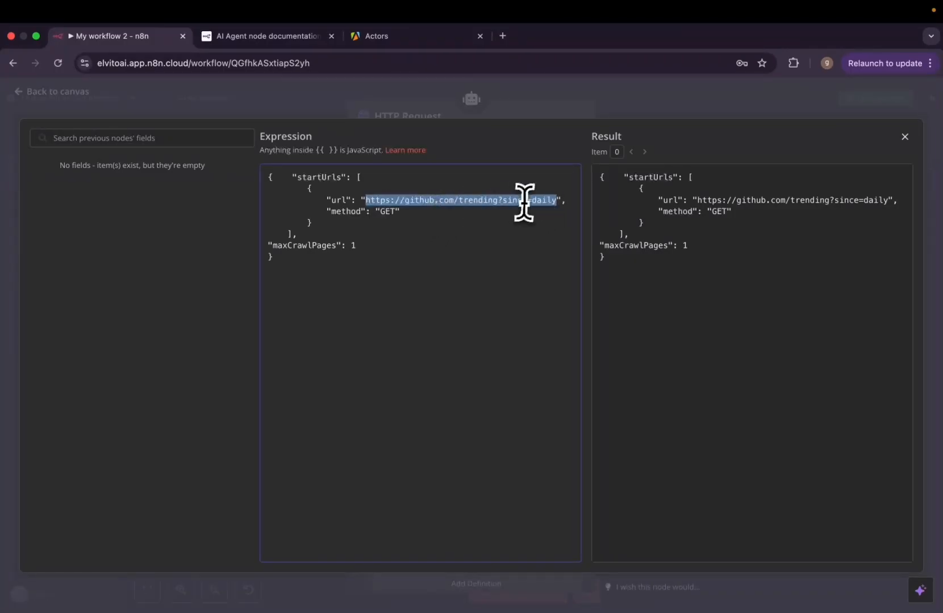
left_click(447, 247)
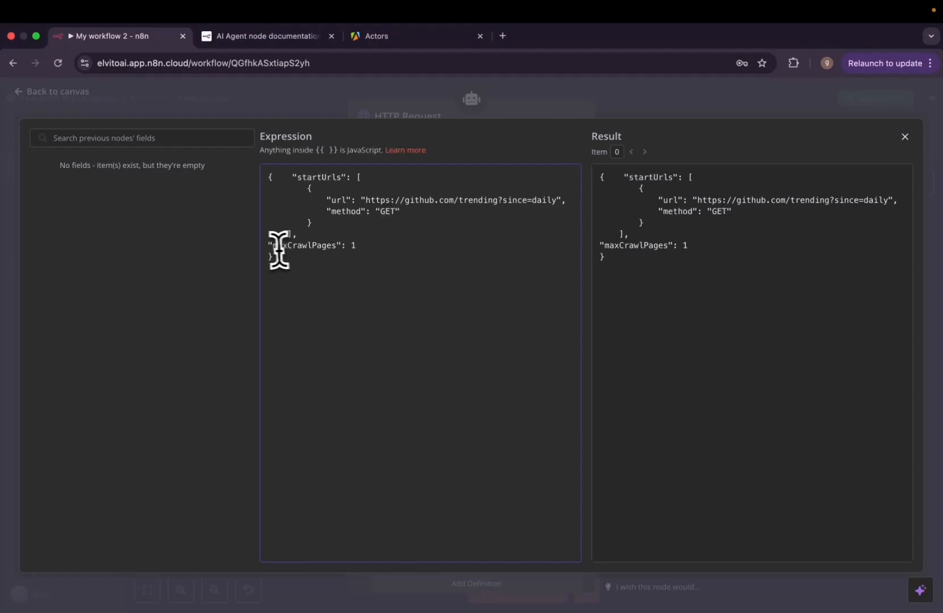
left_click_drag(268, 246, 358, 246)
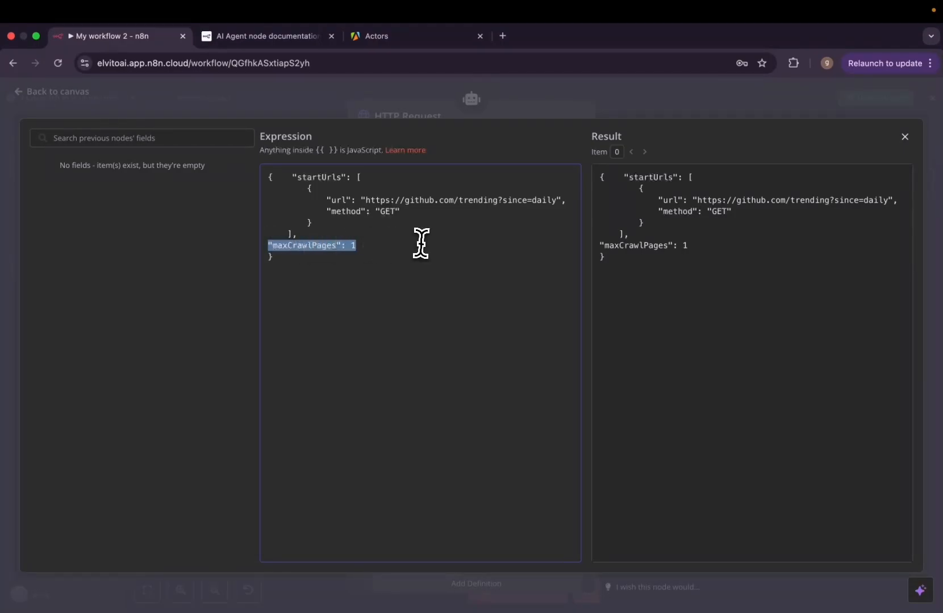
left_click(354, 240)
triple_click(419, 242)
left_click(420, 241)
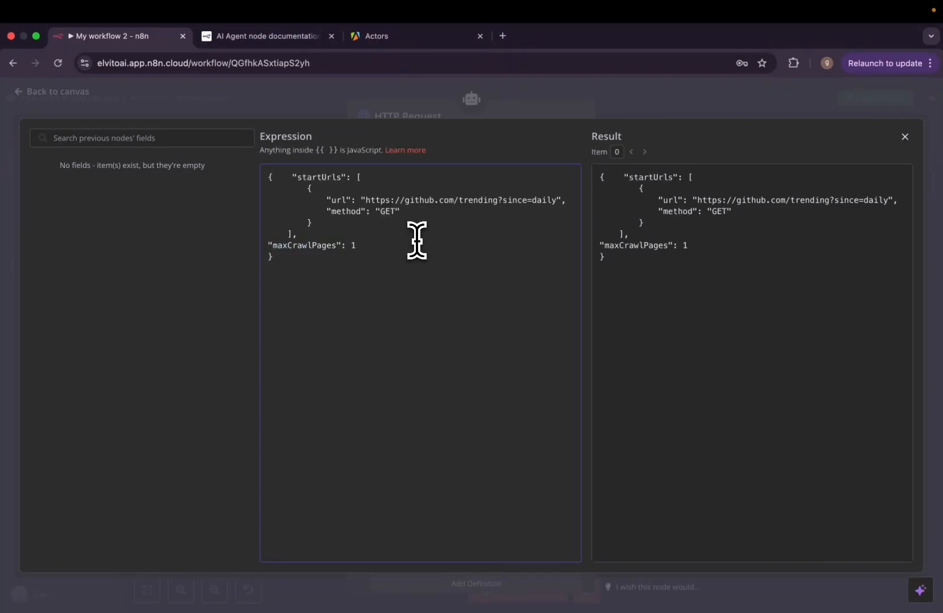
left_click(556, 113)
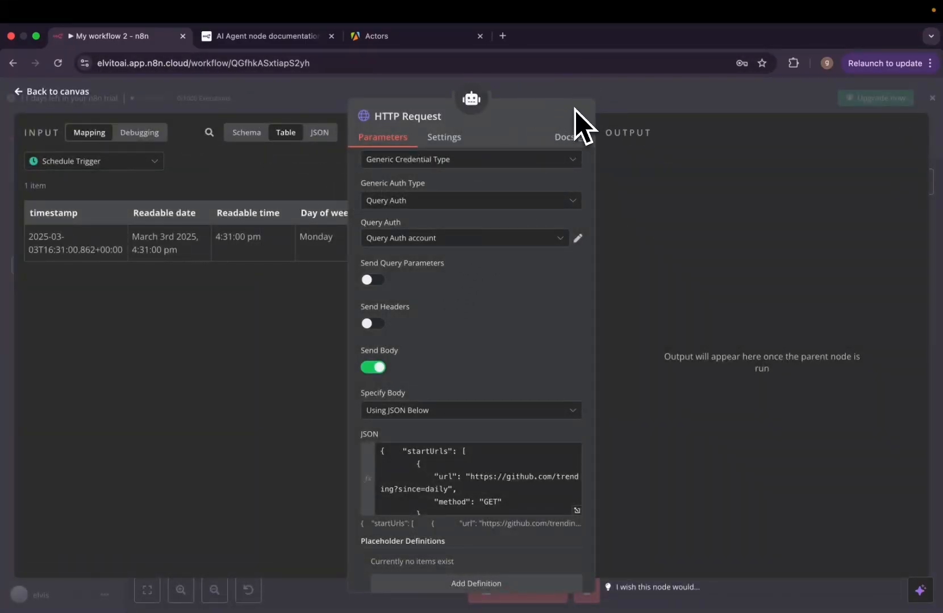
- Return to the canvas and place the HTTP Request tool node to the right of Window Buffer Memory, below the AI Agent
left_click(578, 88)
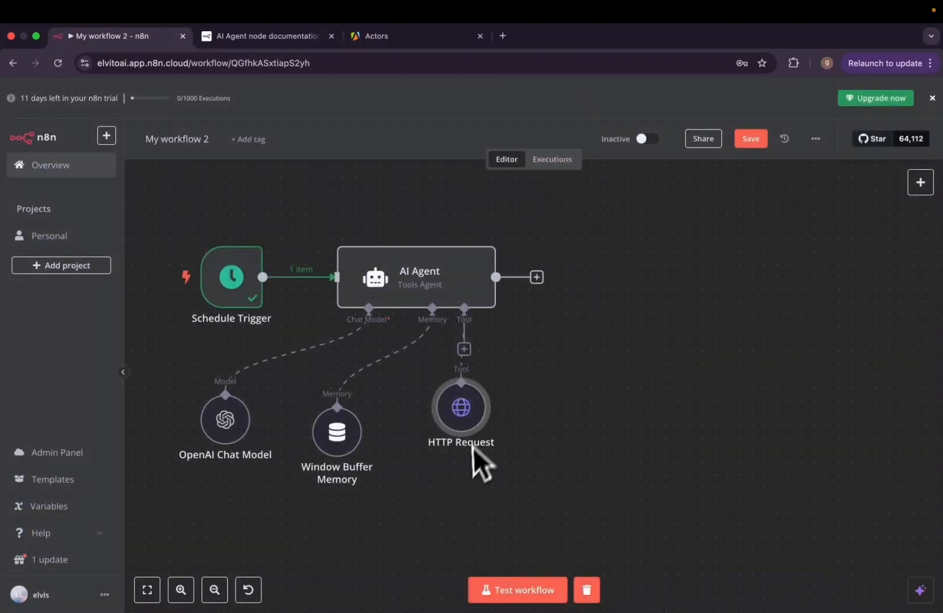
left_click_drag(475, 415, 598, 448)
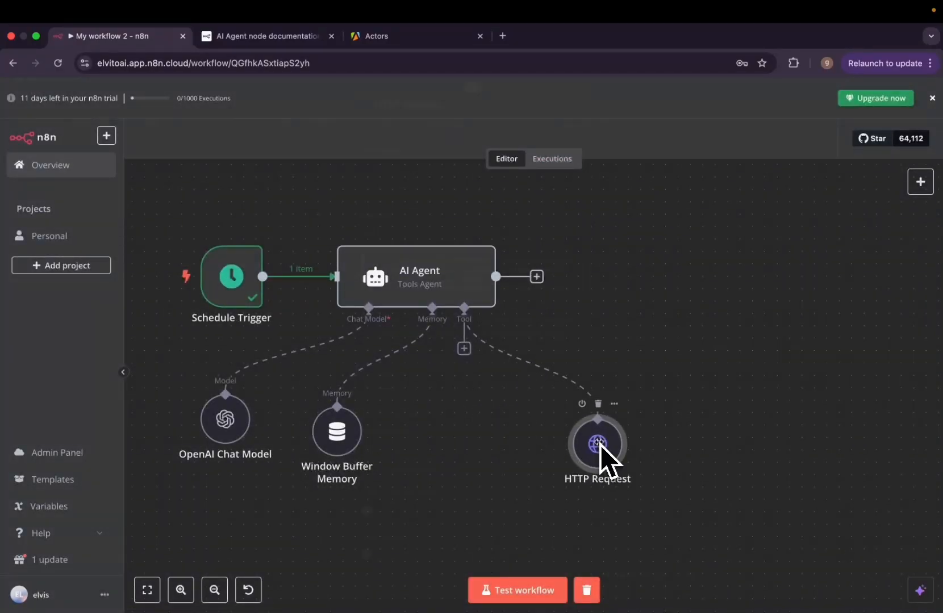
double_click(600, 447)
left_click(343, 88)
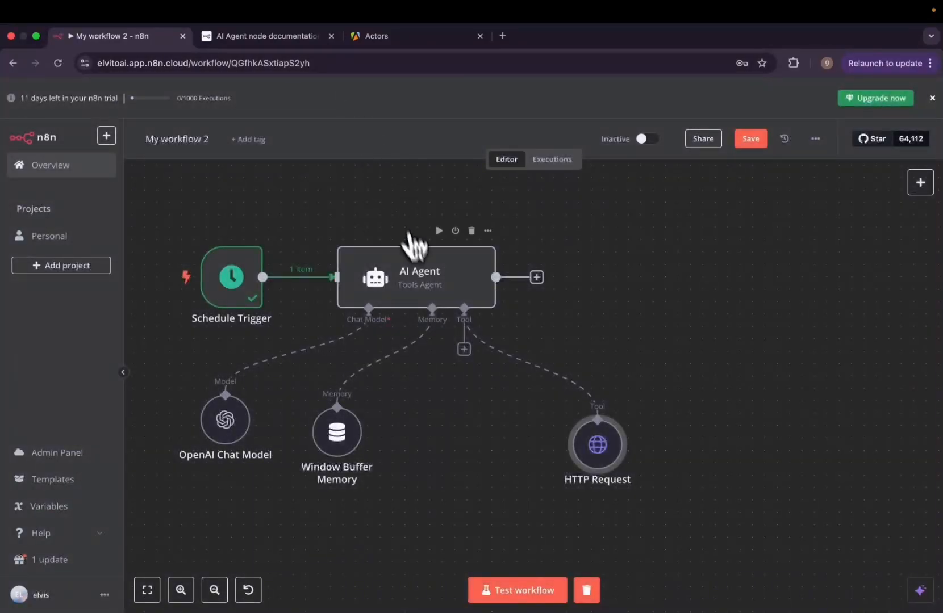
- Copy the tool name "Trending github repository page crawler" from the AI Agent's prompt and return to the canvas
double_click(426, 275)
left_click(577, 363)
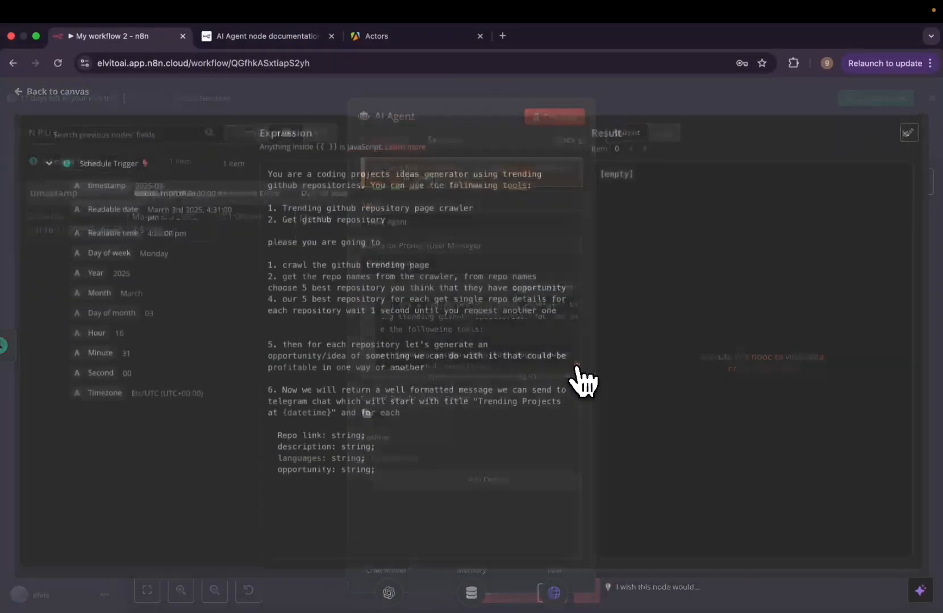
left_click_drag(284, 212, 482, 211)
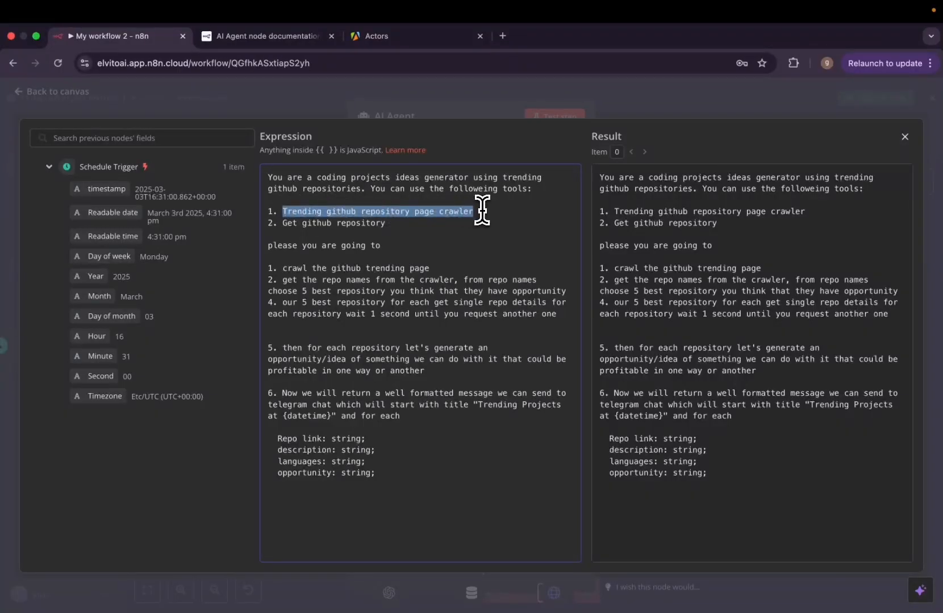
left_click(474, 99)
left_click(474, 97)
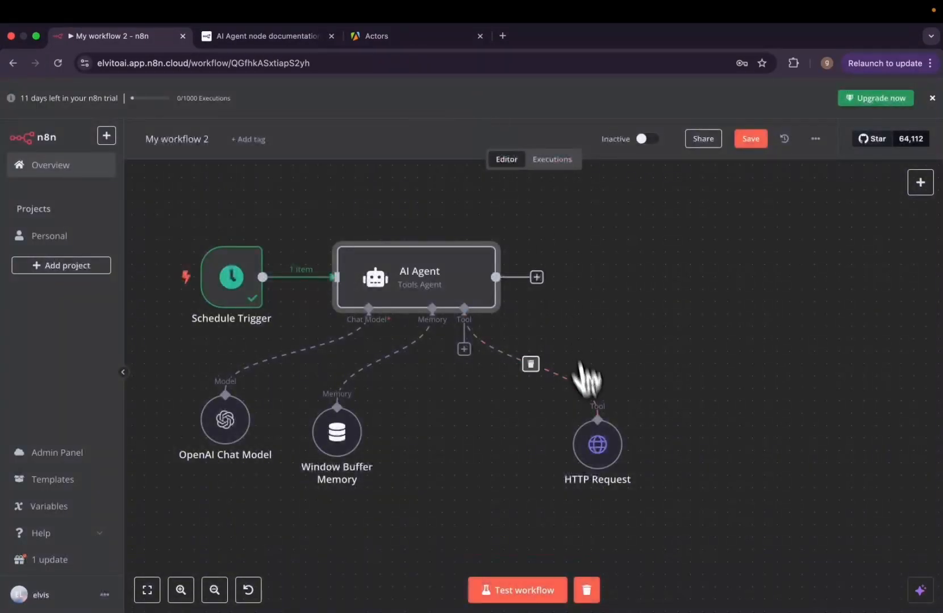
- Rename the HTTP Request tool node as "Trending github repository page crawler"
double_click(598, 446)
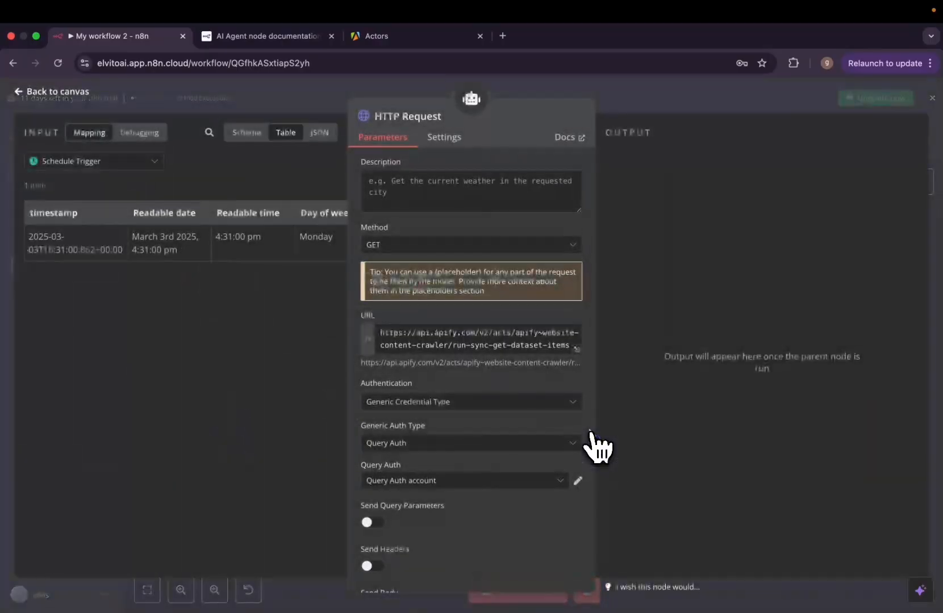
left_click(447, 123)
triple_click(483, 114)
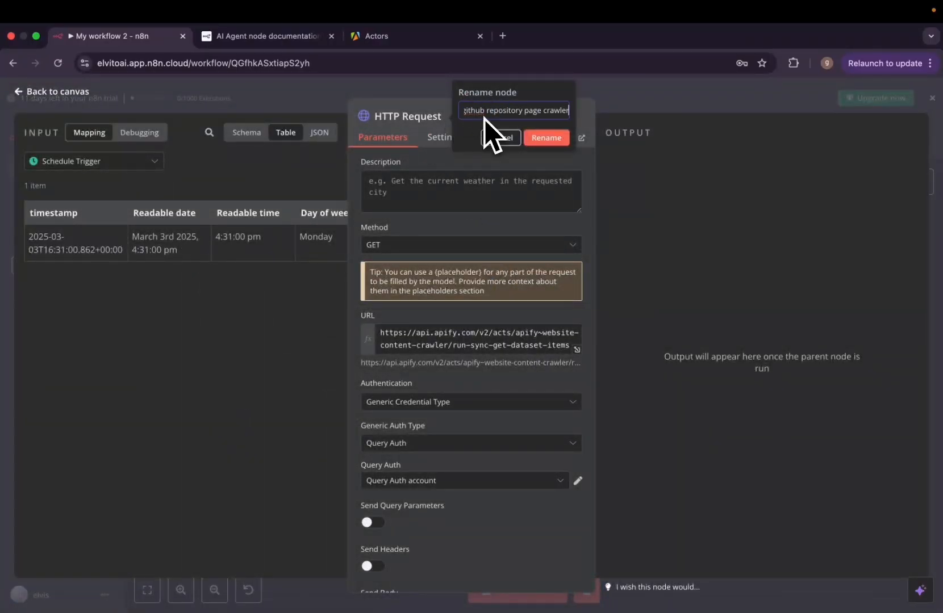
left_click(550, 139)
left_click(587, 94)
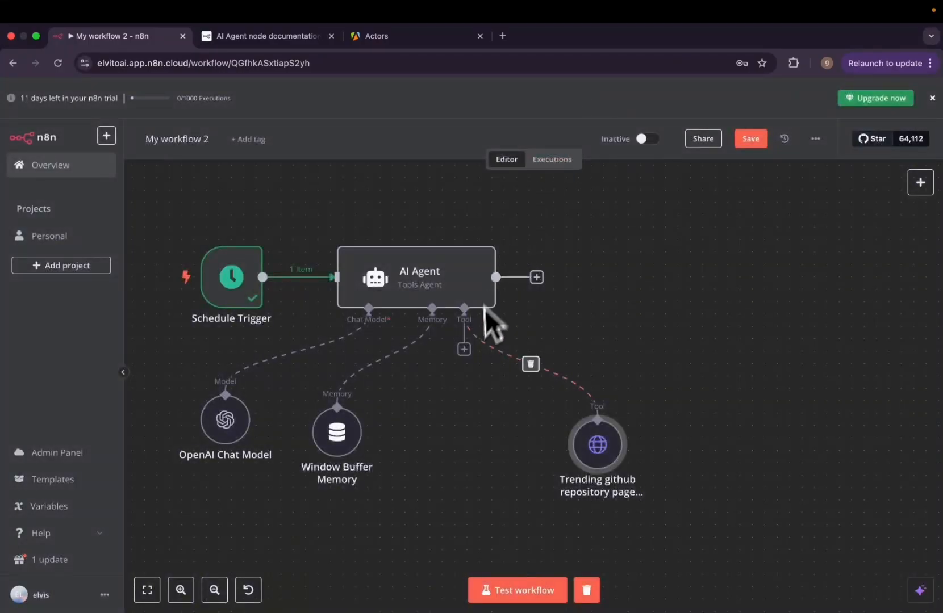
left_click(464, 349)
type("h")
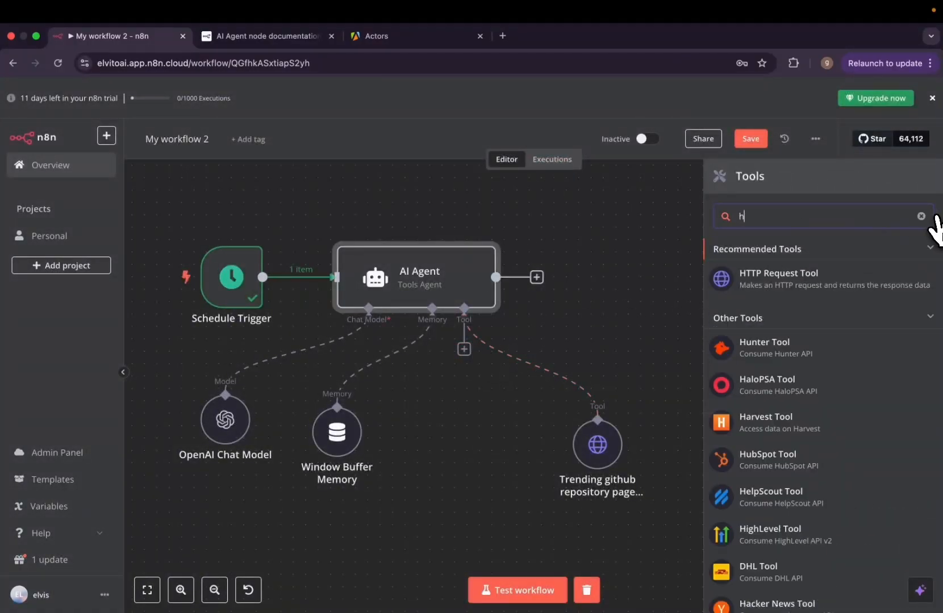
type("ttp")
left_click(832, 275)
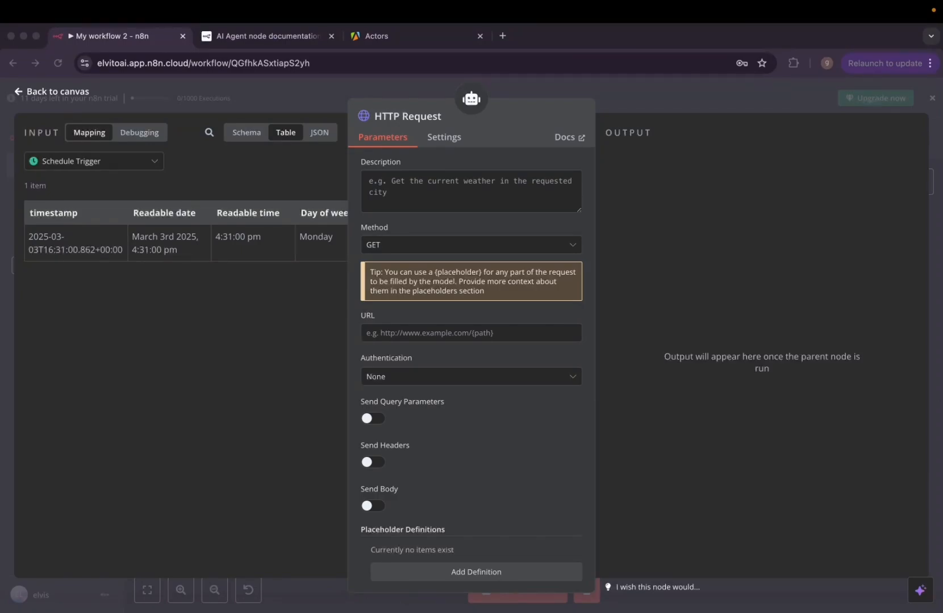
left_click(400, 334)
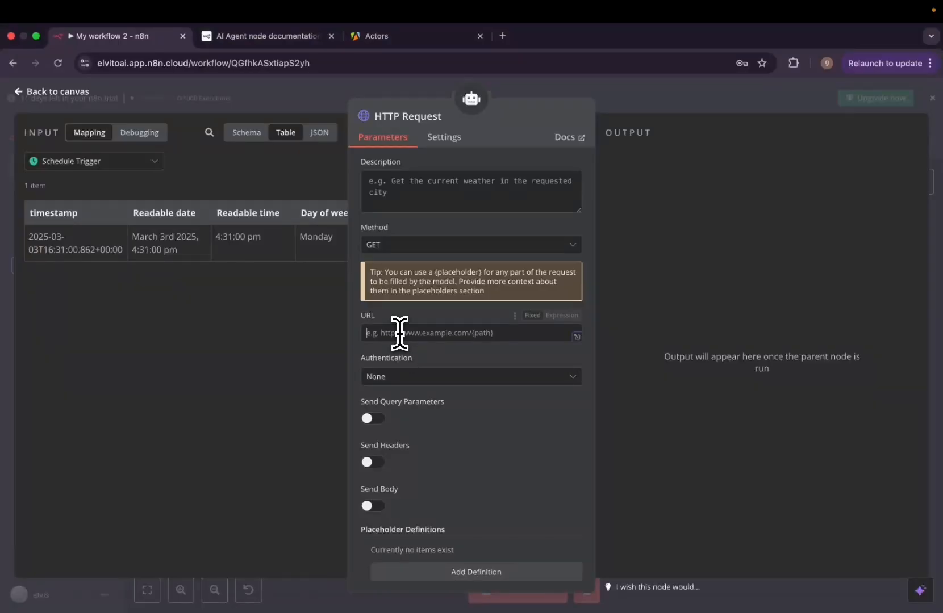
type("https://api.github.com/repos/{username}/{reponame}")
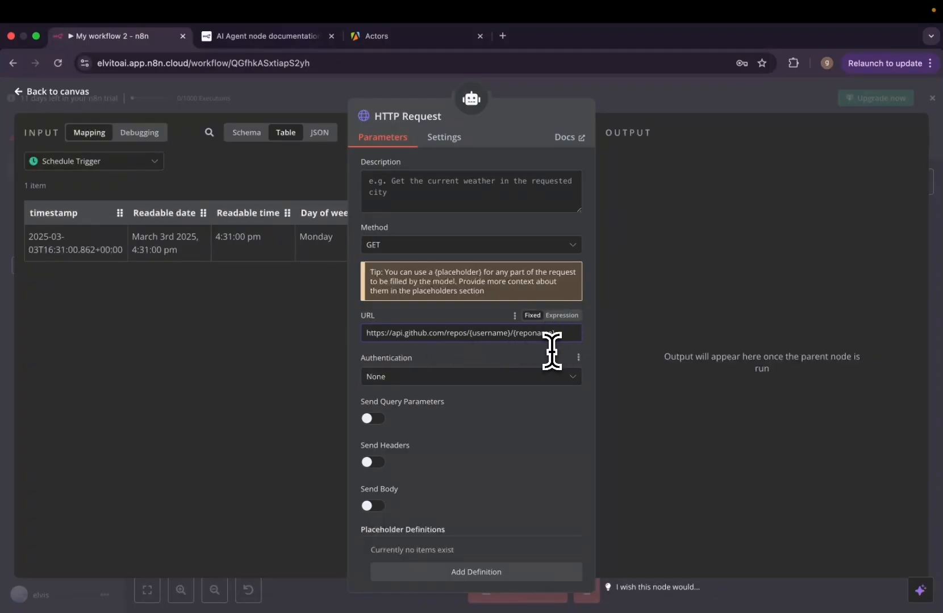
- Copy the tool name "Get github repository" from the AI Agent's prompt and open the new HTTP Request tool node
scroll(423, 447, "down", 2)
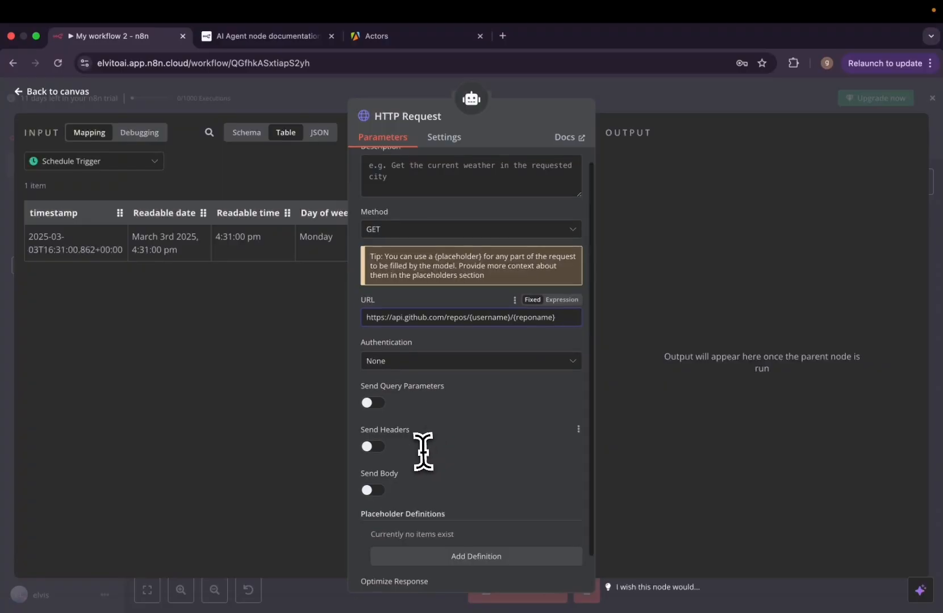
scroll(401, 292, "up", 2)
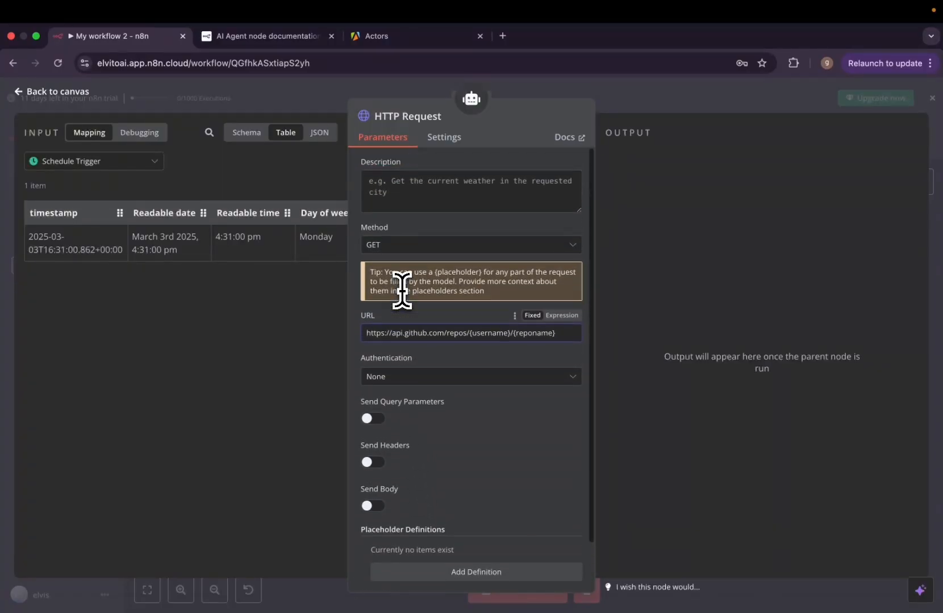
left_click(608, 93)
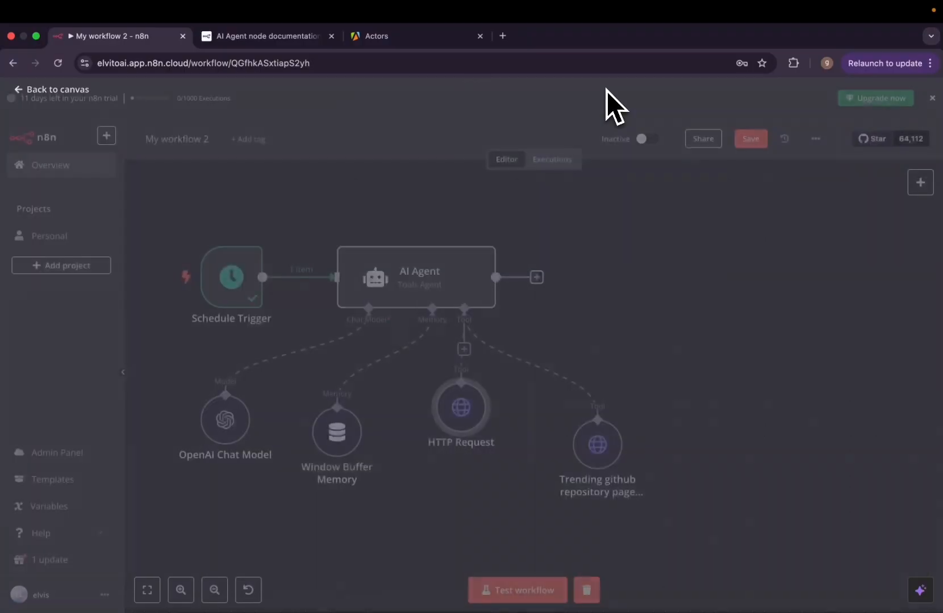
double_click(446, 285)
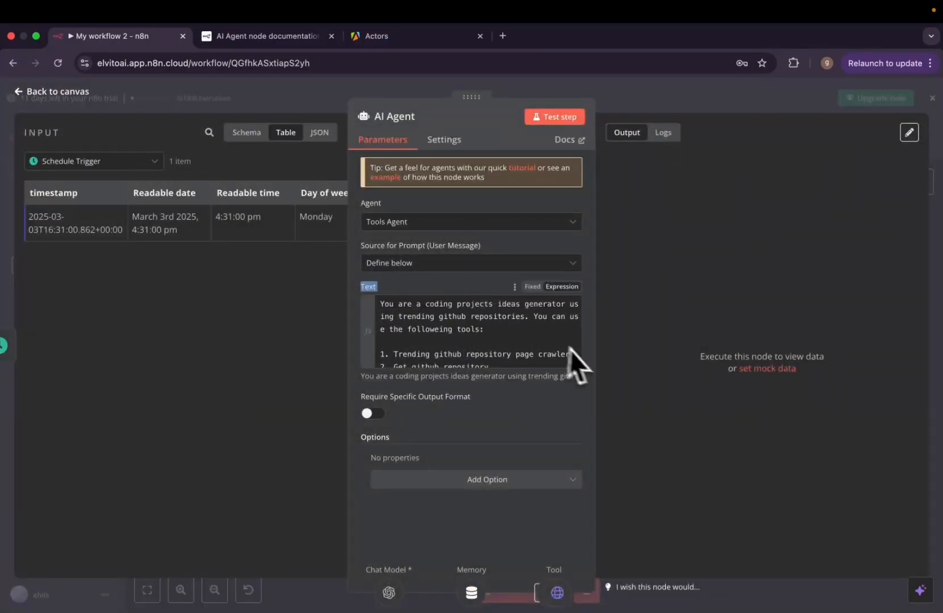
left_click(576, 364)
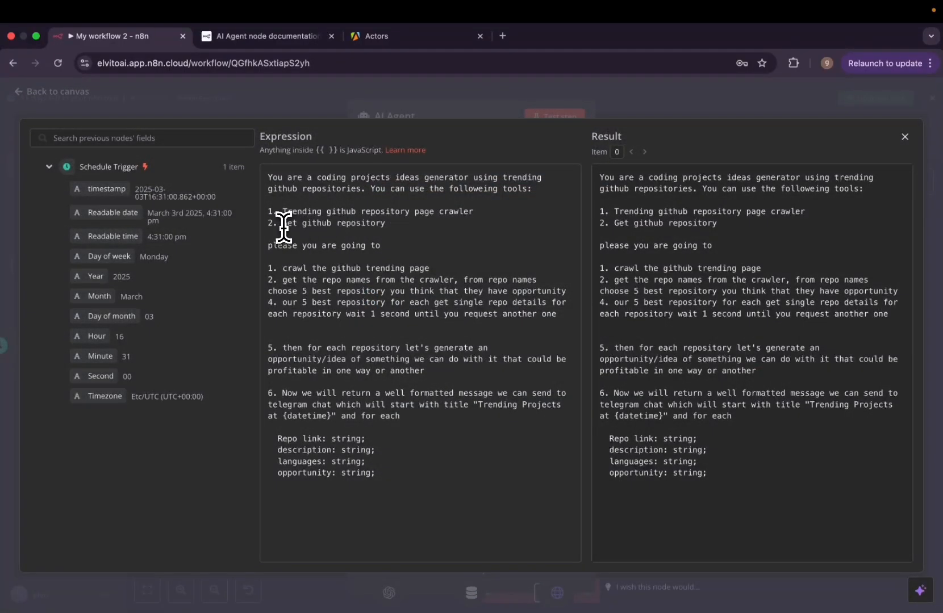
left_click_drag(283, 226, 431, 227)
key("super+c")
left_click(481, 111)
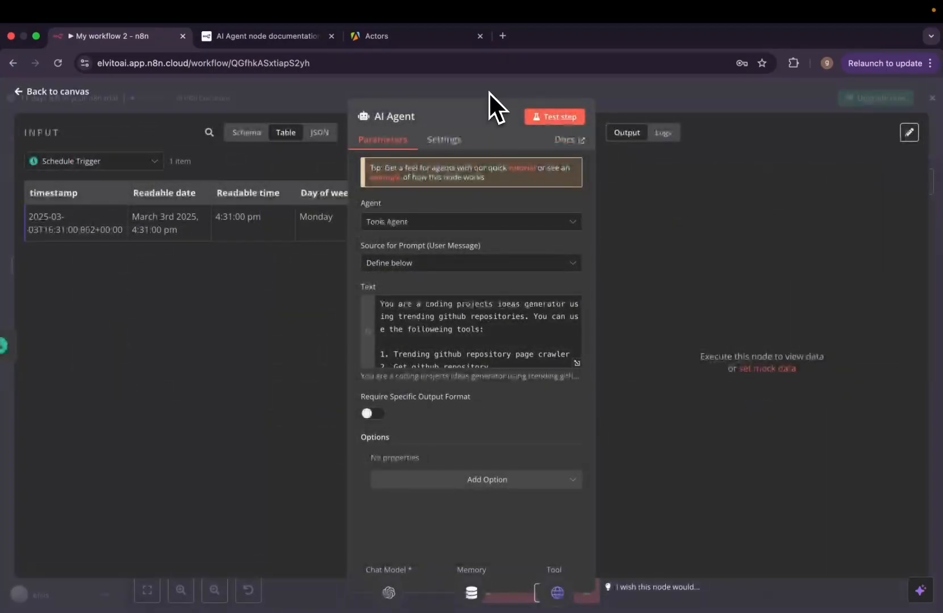
left_click(488, 93)
double_click(469, 433)
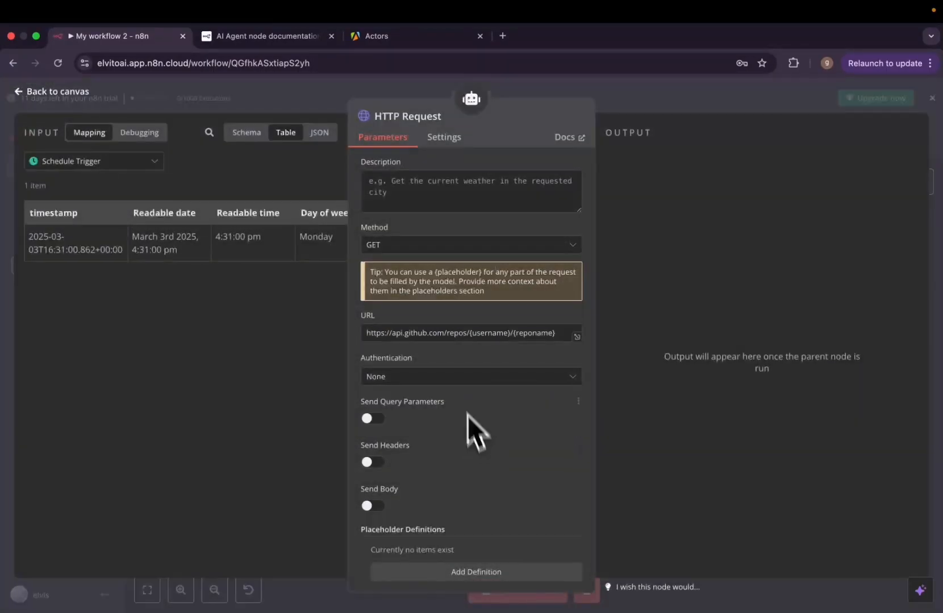
left_click(442, 248)
left_click(429, 297)
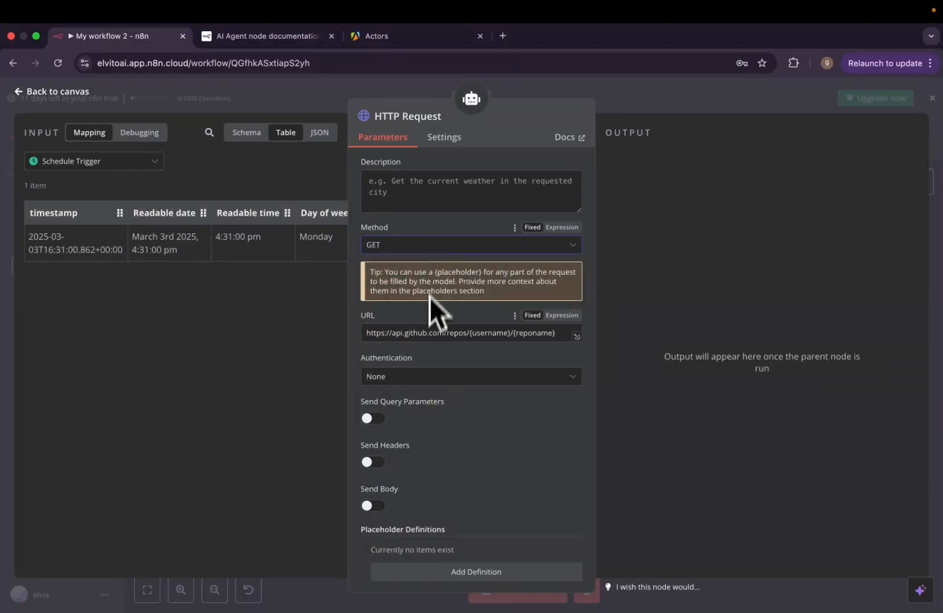
left_click(417, 193)
key("super+v")
key("super+z")
- Rename the HTTP Request node as "Get github repository" and arrange both tool nodes side by side below the AI Agent
left_click(398, 117)
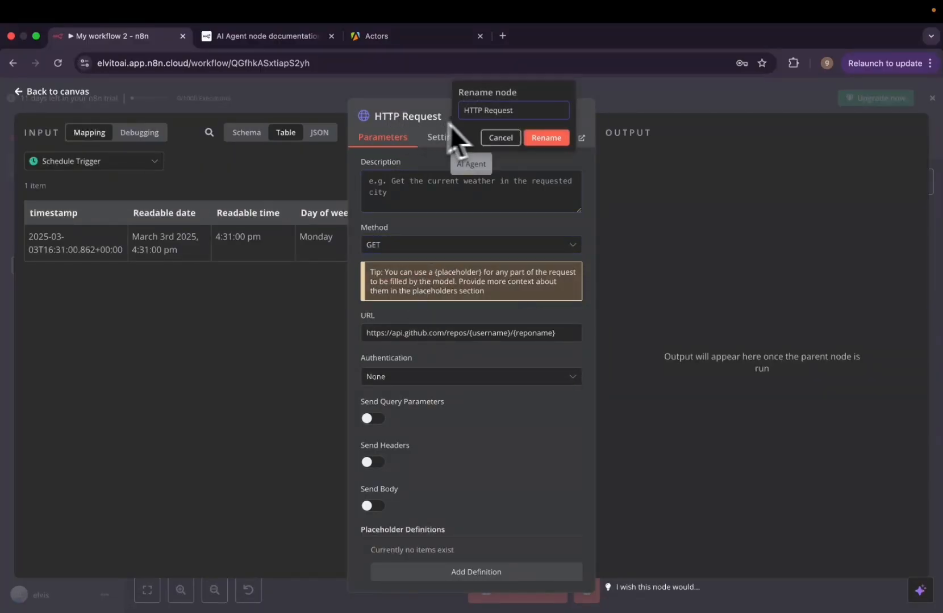
left_click_drag(512, 110, 485, 111)
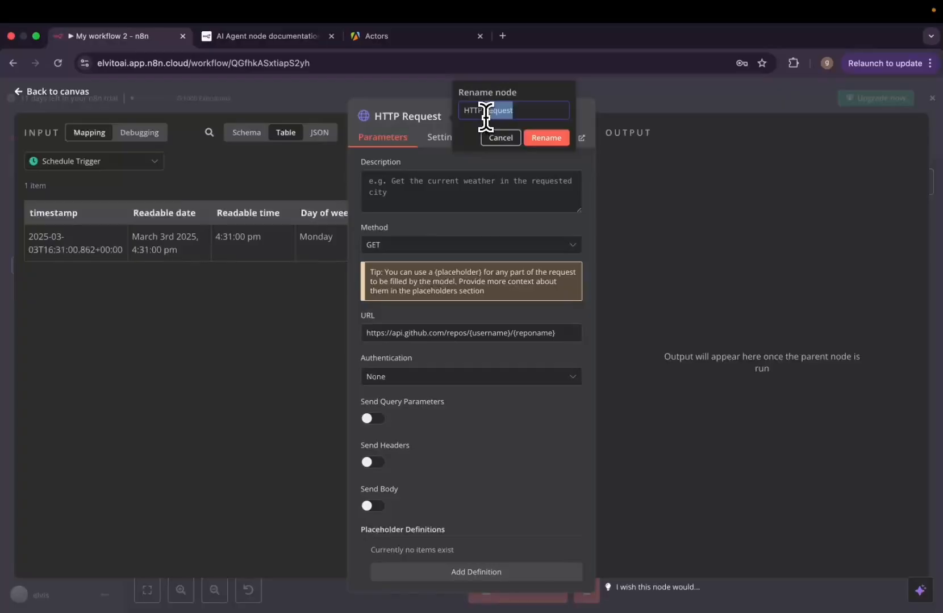
left_click(562, 140)
left_click(605, 88)
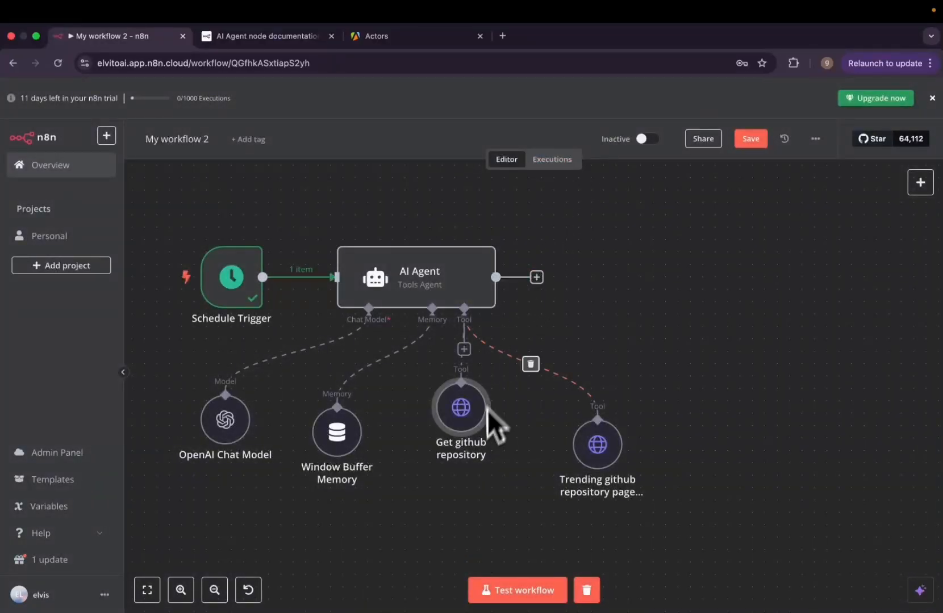
left_click_drag(465, 415, 436, 465)
left_click_drag(575, 449, 539, 457)
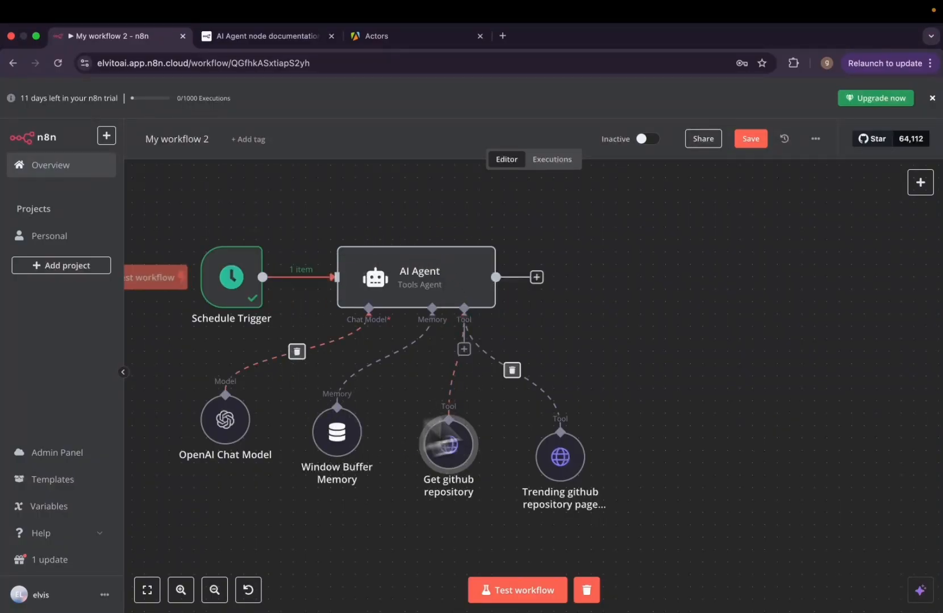
- Add a Telegram "Send a text message" node after the AI Agent and check its Telegram account credential
left_click(536, 278)
type("tele")
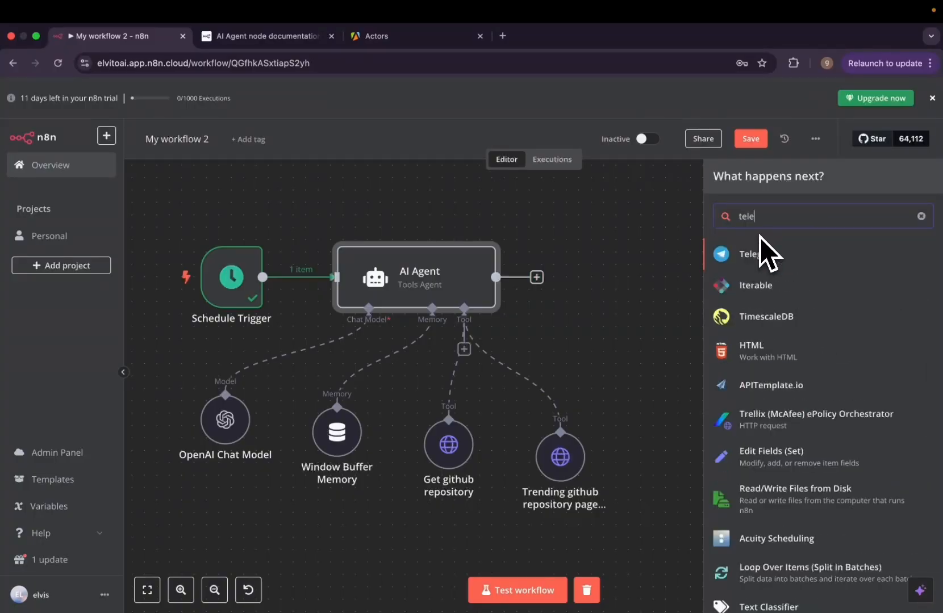
left_click(773, 258)
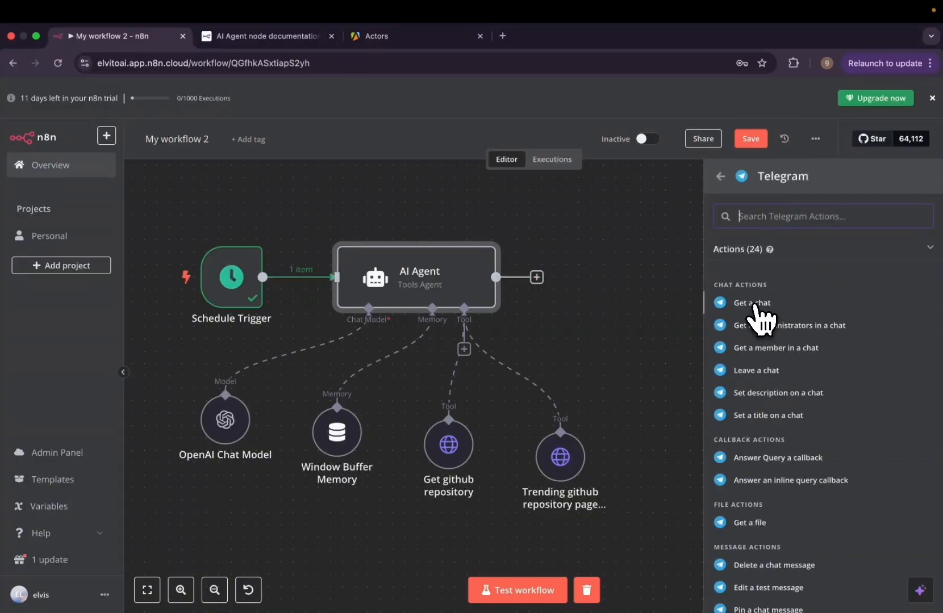
type("sen")
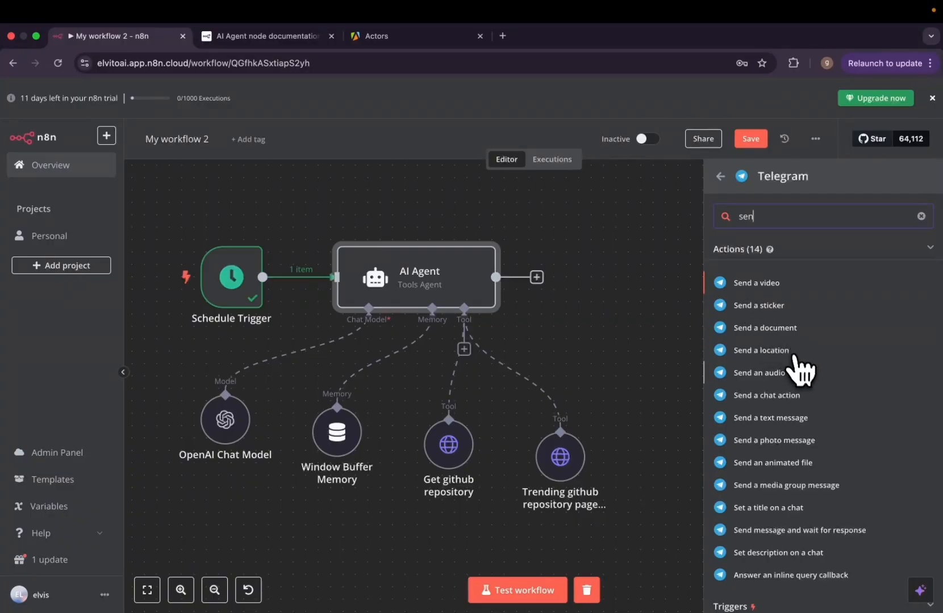
left_click(795, 418)
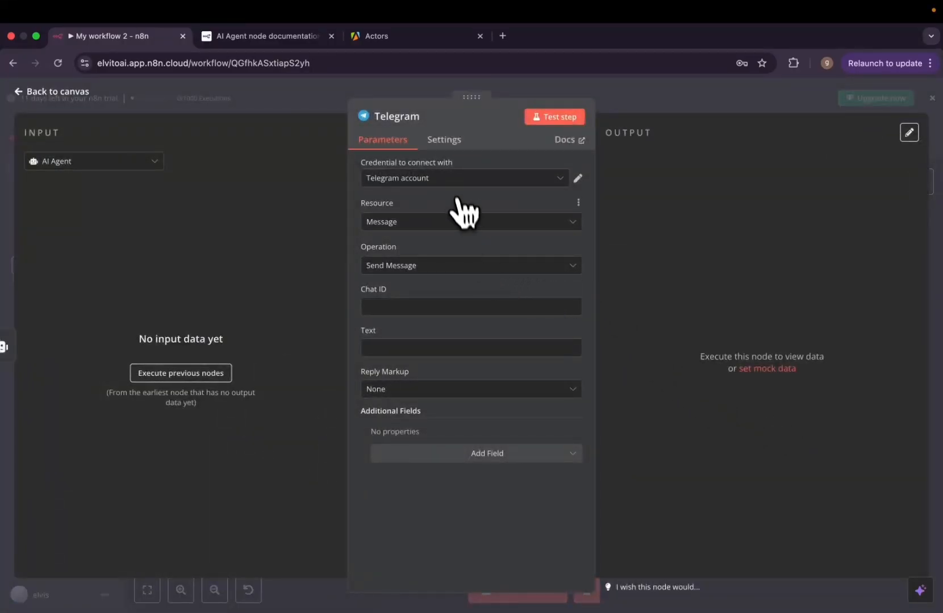
left_click(580, 179)
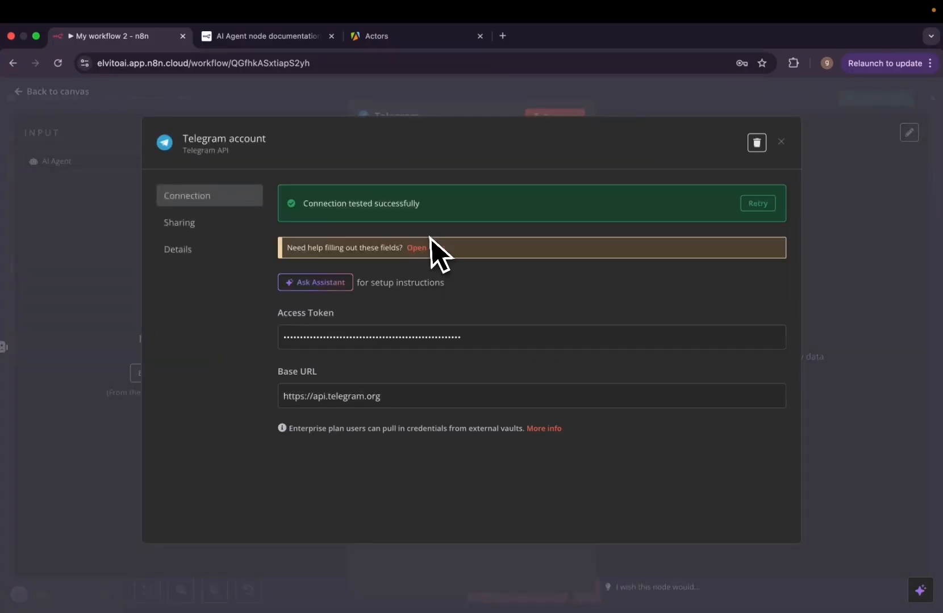
left_click(508, 96)
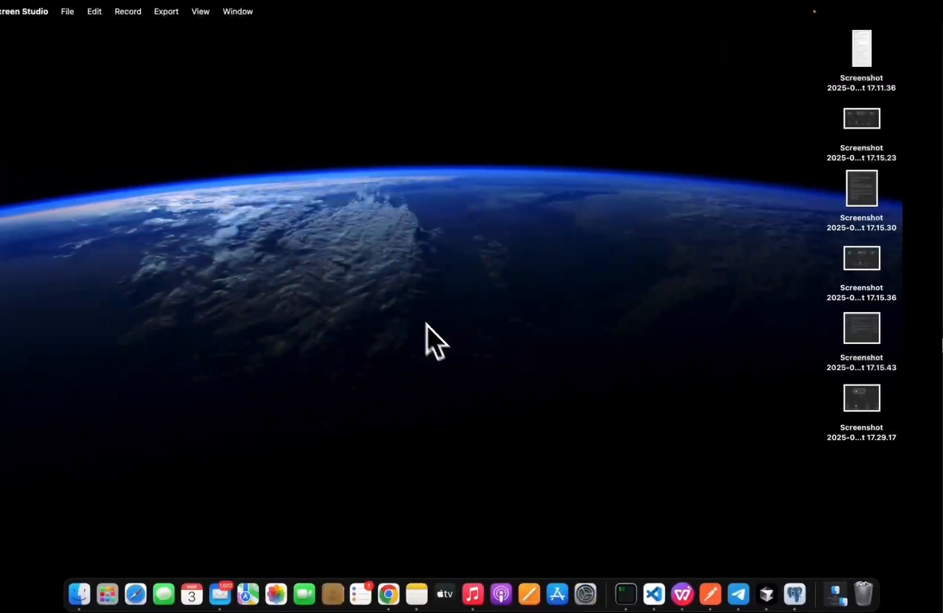
- Switch to Telegram, copy the chat ID from the first_workflowbot chat, and paste it as the Telegram node's Chat ID
left_click(738, 594)
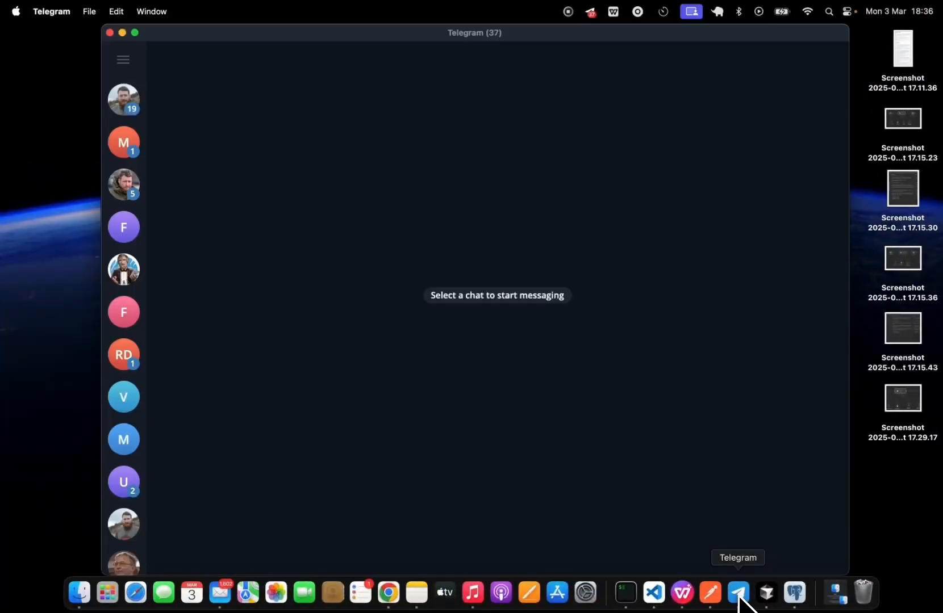
left_click(124, 228)
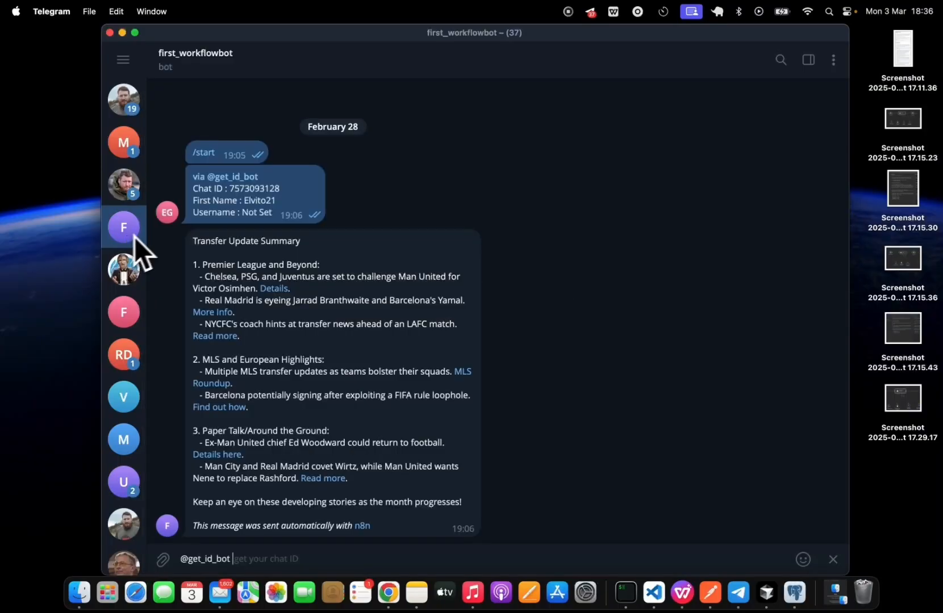
double_click(269, 189)
key("super+c")
key("super+Tab")
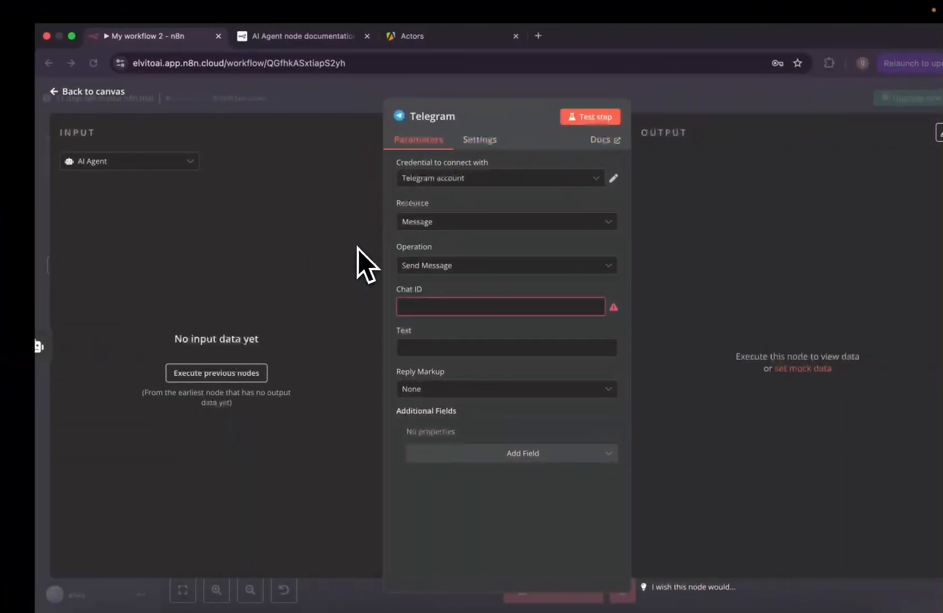
left_click(423, 307)
key("super+v")
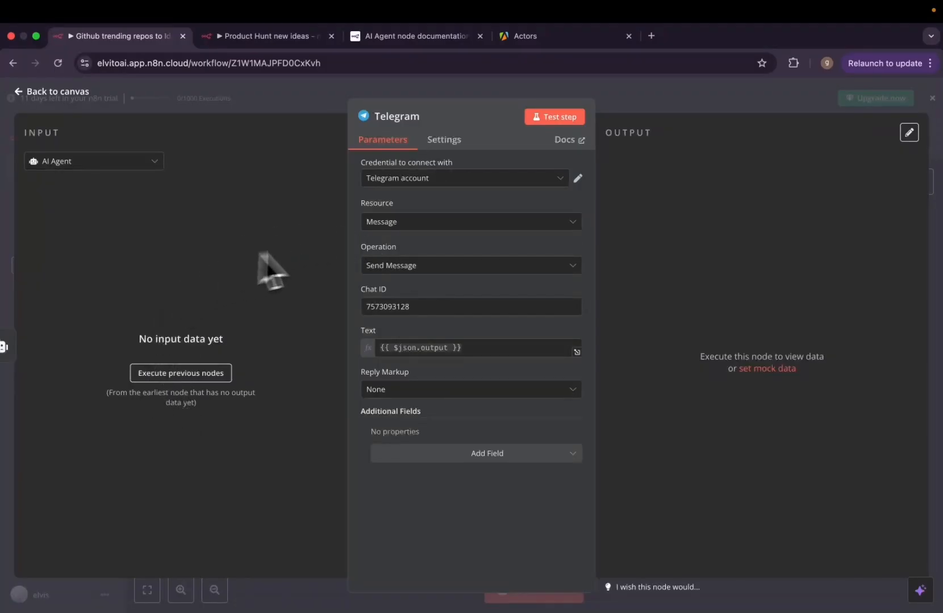
- Switch to the Product Hunt new ideas workflow and examine the settings of its Product-hunt-api tool
key("Escape")
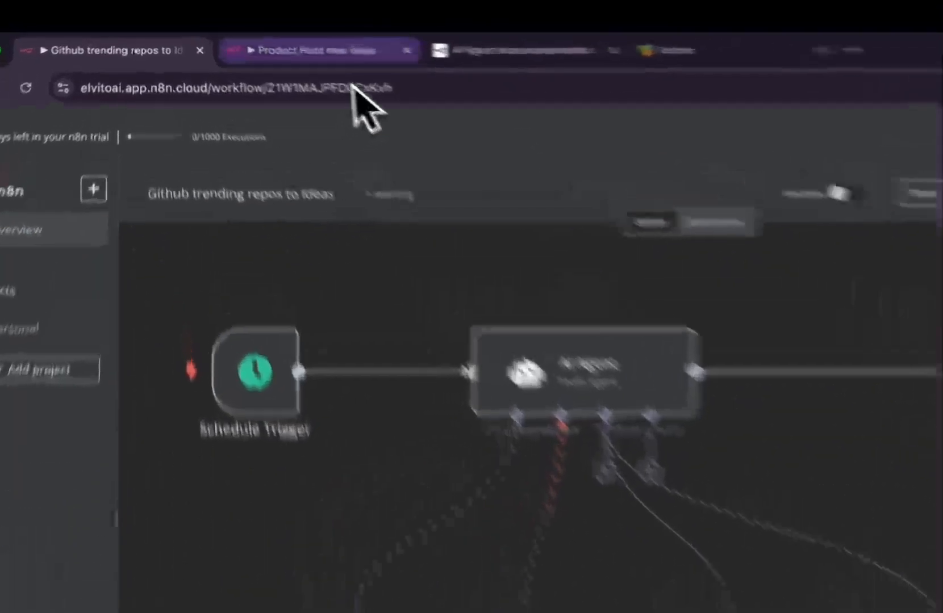
left_click(284, 36)
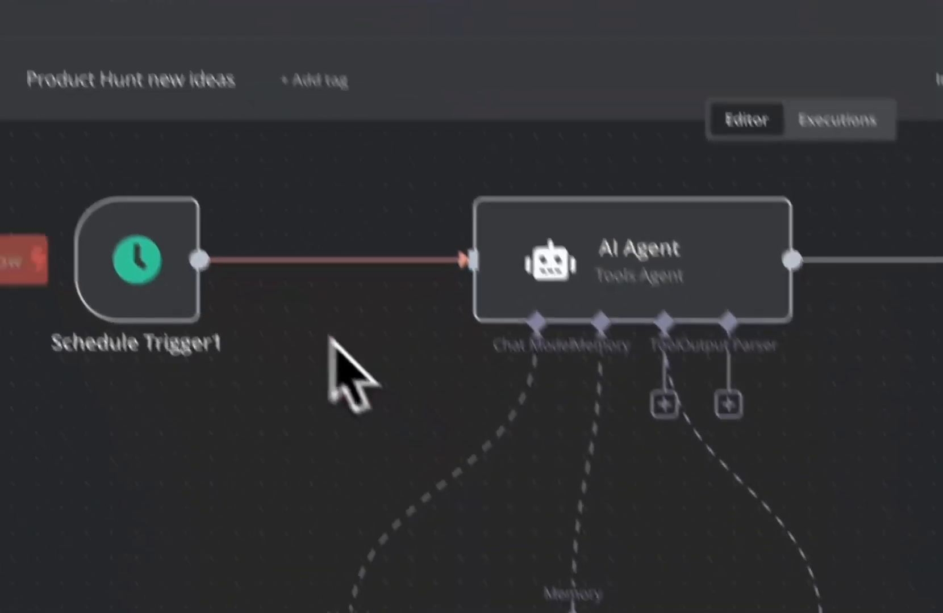
scroll(303, 336, "left", 1)
scroll(302, 336, "left", 1)
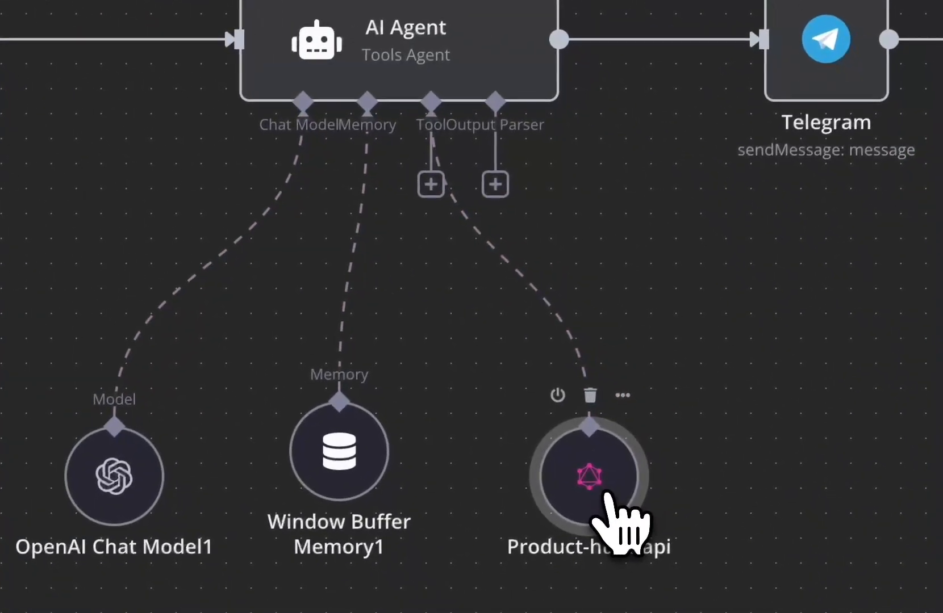
double_click(606, 493)
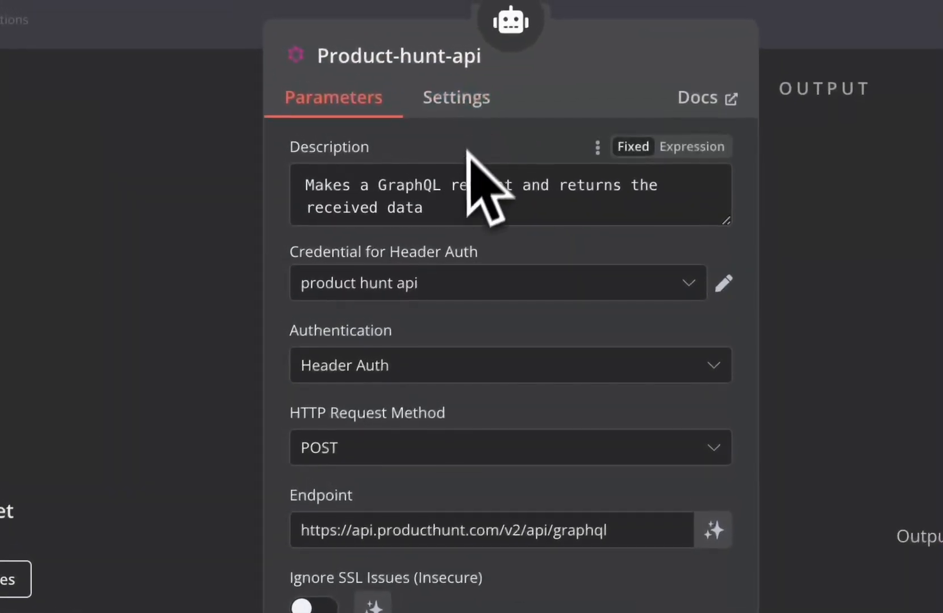
scroll(398, 397, "down", 1)
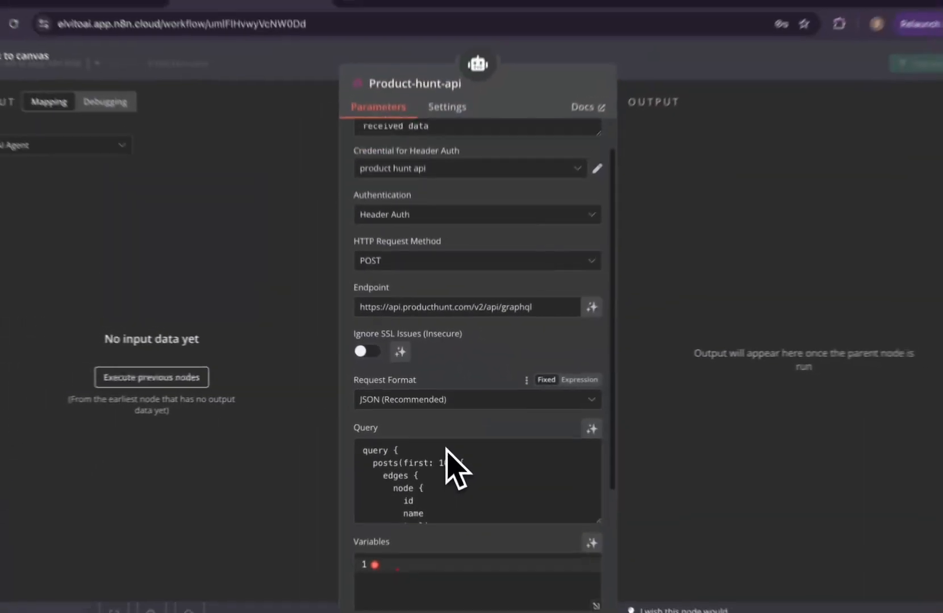
scroll(445, 449, "up", 1)
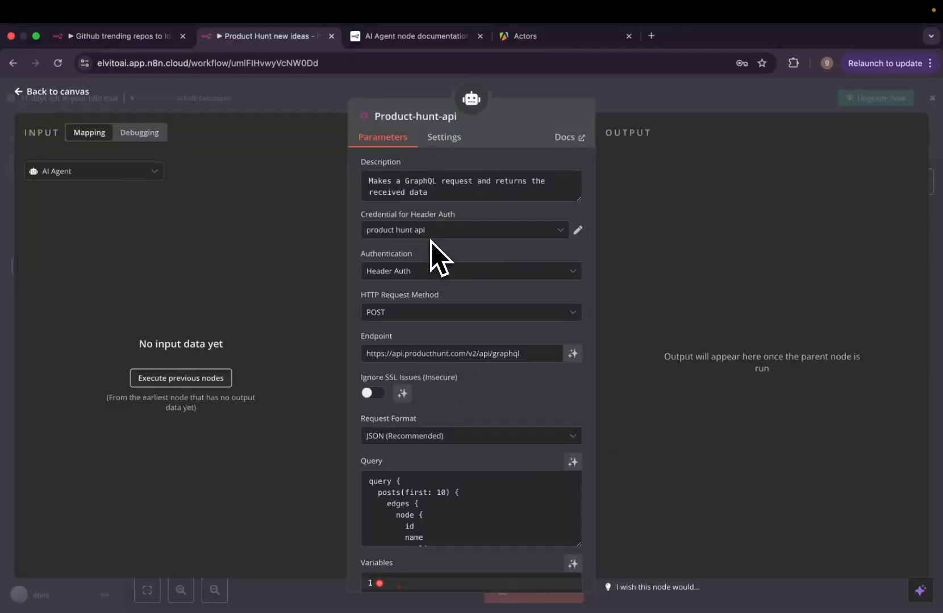
- Locate the developer token on Product Hunt's My Applications page and open the API docs
key("ctrl+Left")
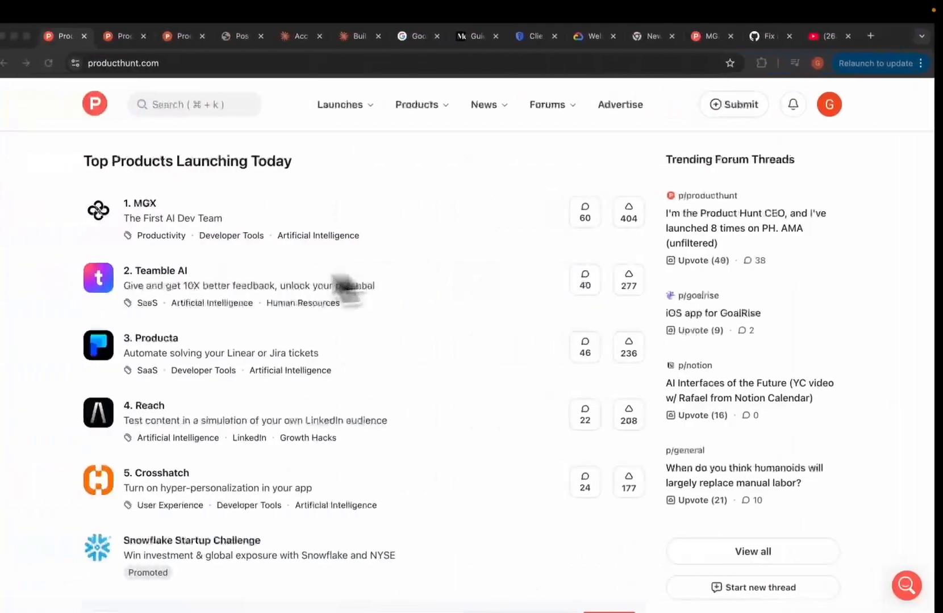
mouse_move(845, 110)
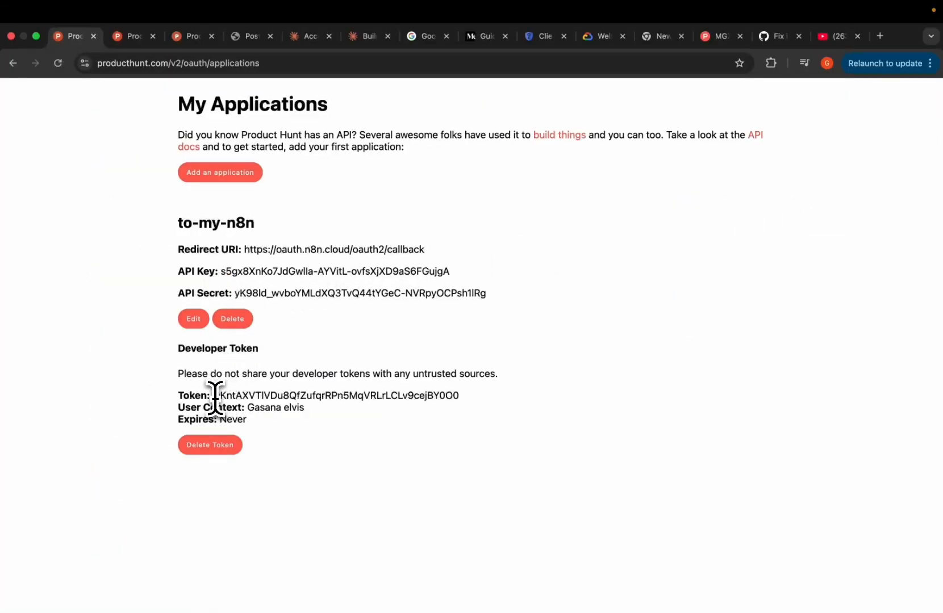
left_click_drag(211, 396, 505, 398)
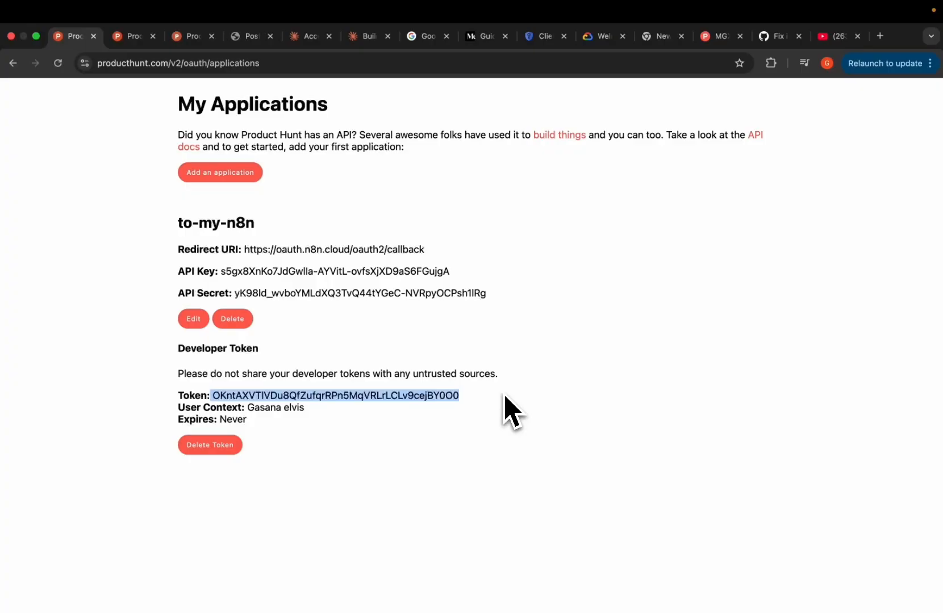
scroll(339, 191, "right", 3)
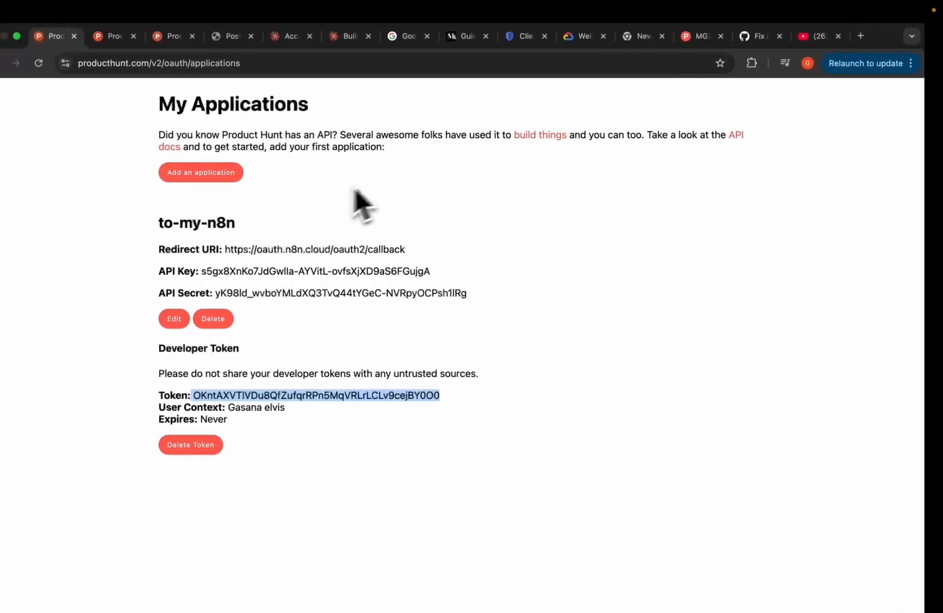
left_click(190, 146, "super")
left_click(114, 36)
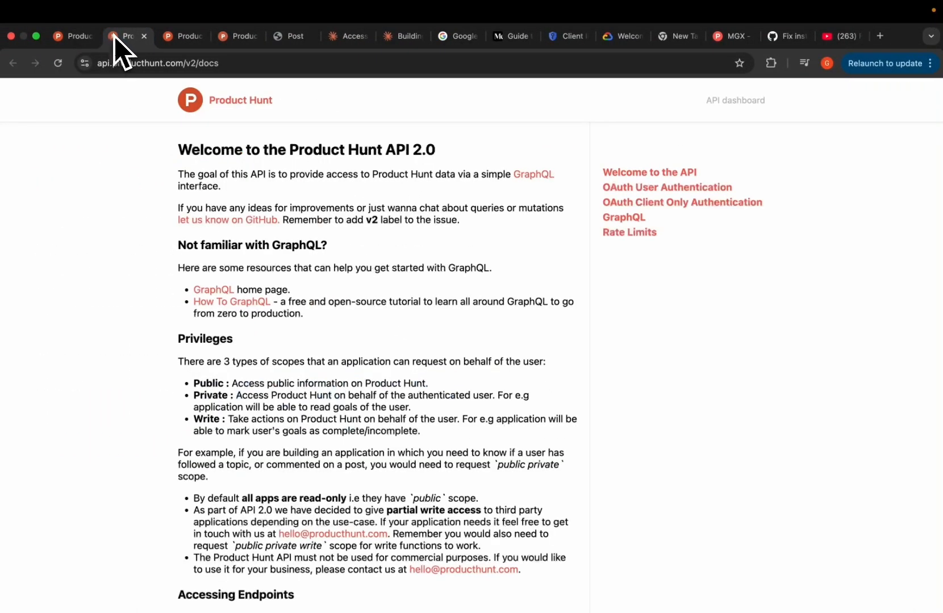
- Return to the n8n workflow and enlarge the Product-hunt-api tool's Query field to examine the GraphQL query and its post limit
scroll(653, 263, "right", 3)
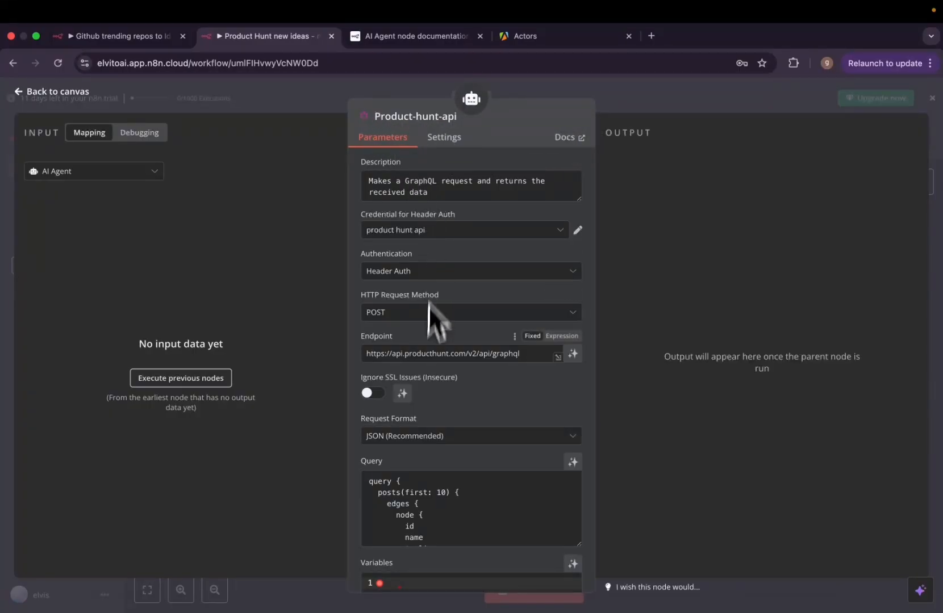
scroll(428, 307, "down", 5)
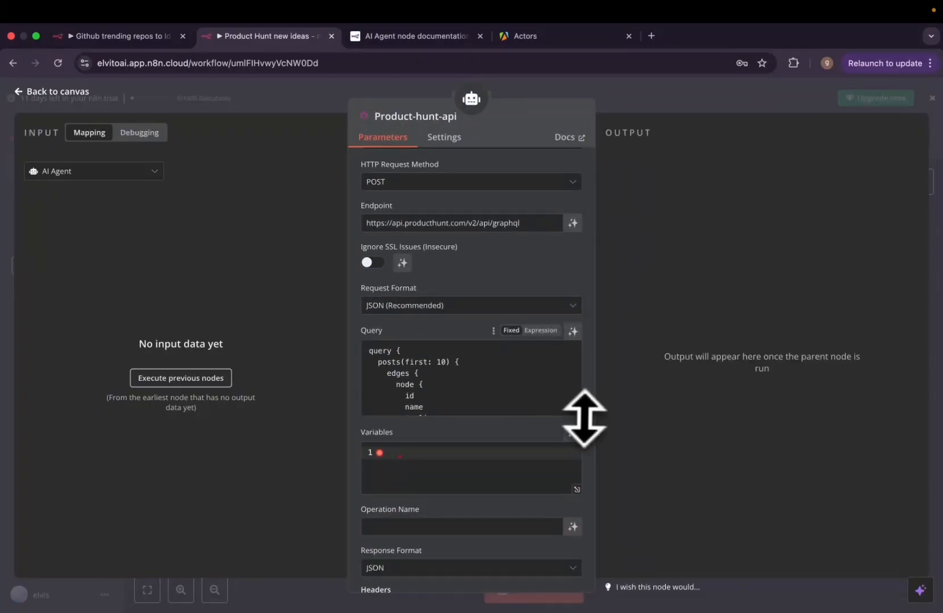
left_click_drag(583, 417, 574, 510)
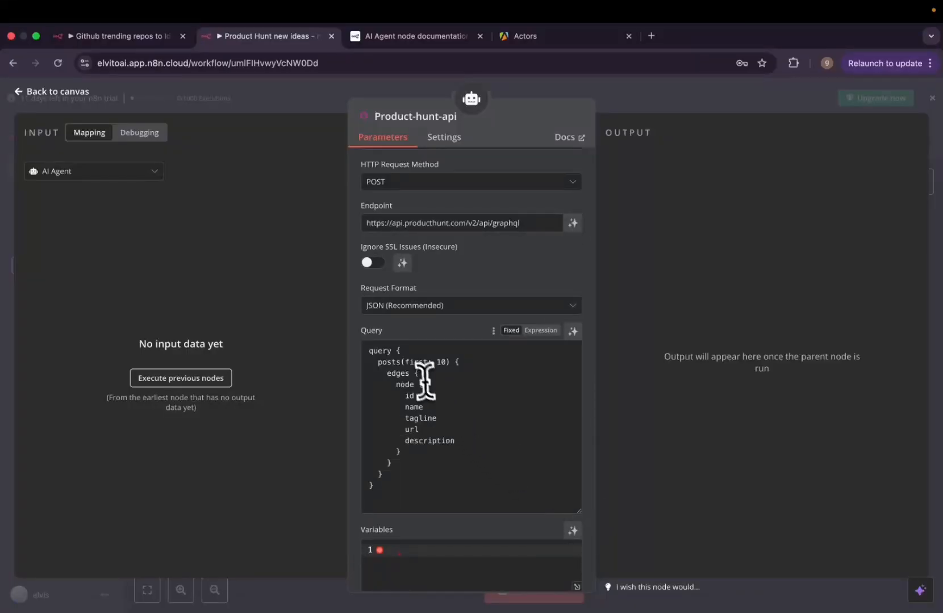
left_click_drag(413, 362, 446, 365)
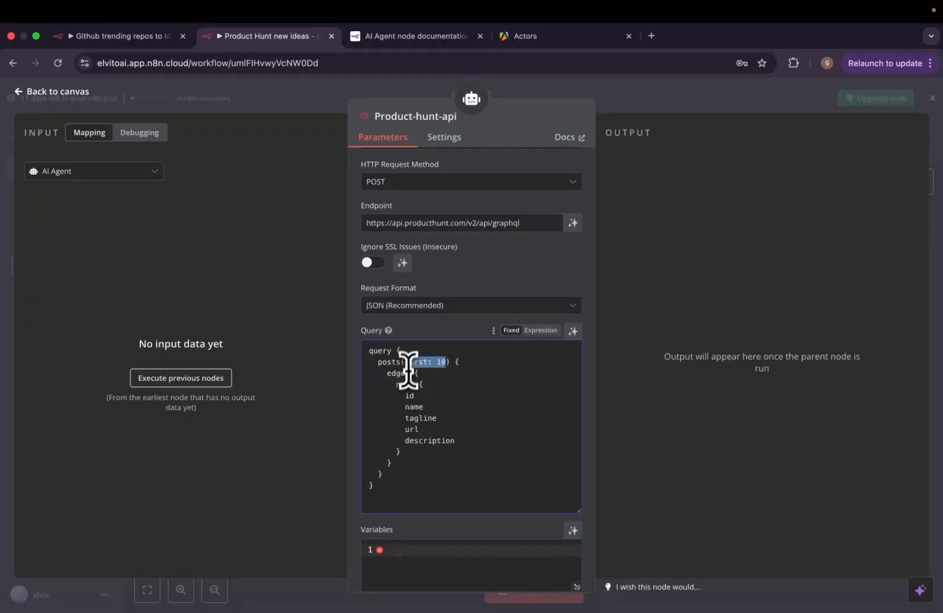
- View today's top launching products on Product Hunt's home page, then return to n8n and close the Product-hunt-api tool's settings
key("ctrl+Left")
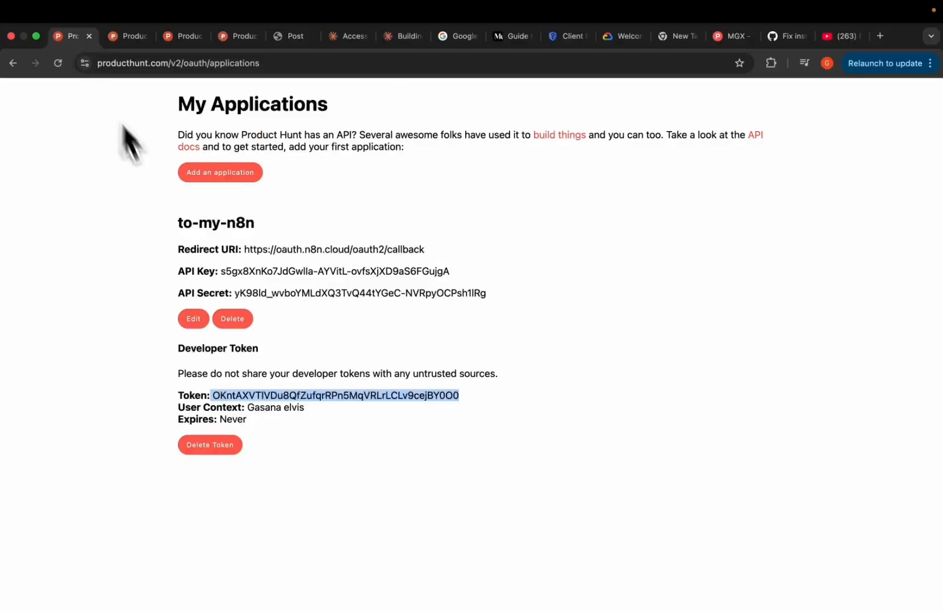
left_click(13, 63)
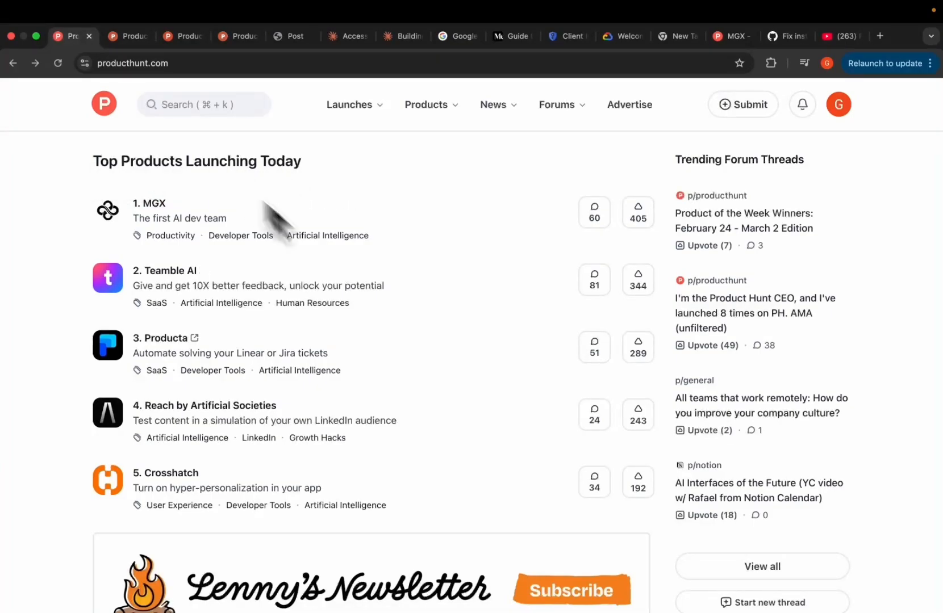
key("ctrl+Right")
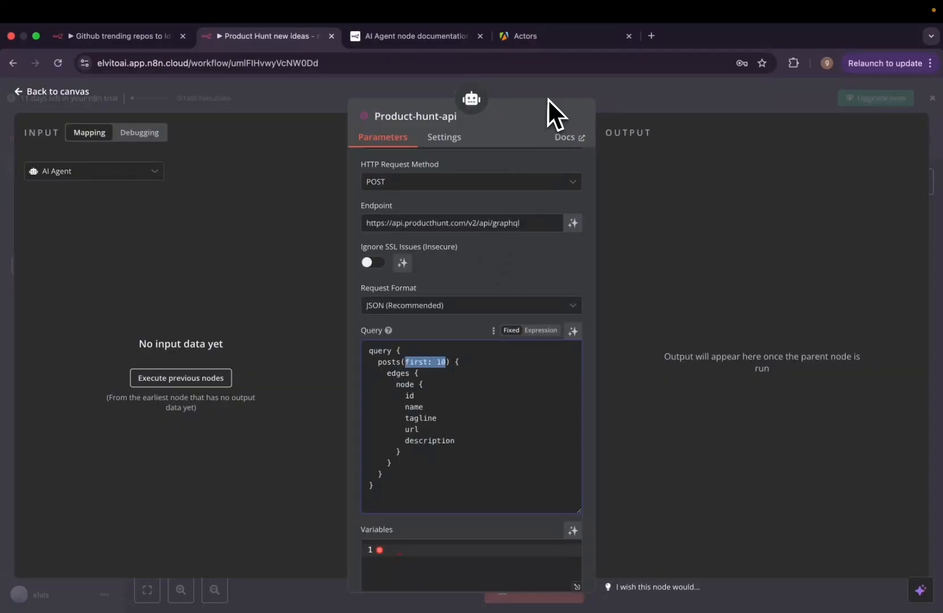
left_click(547, 98)
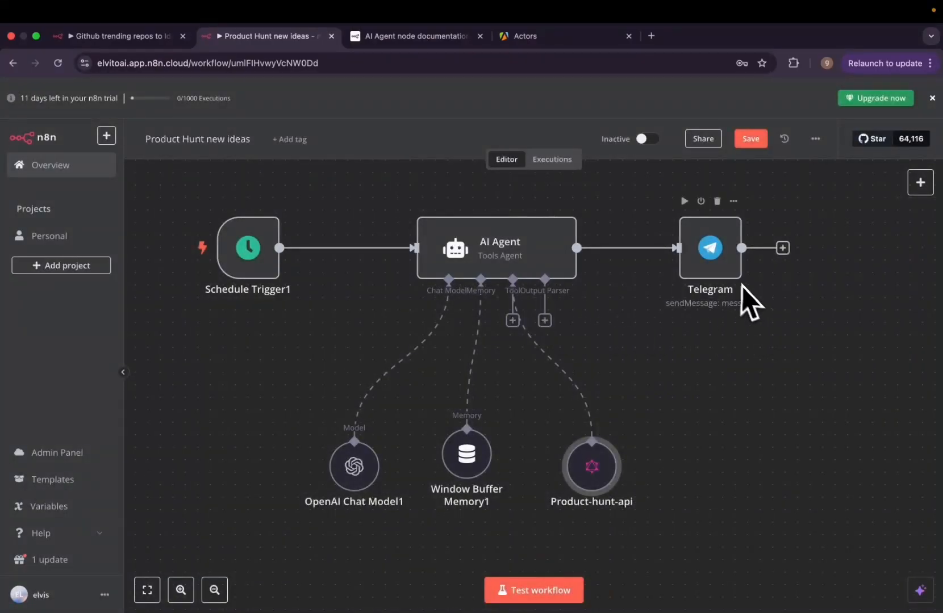
- Review the AI Agent node's full prompt text in the expanded expression editor and return to the workflow canvas
scroll(635, 416, "right", 5)
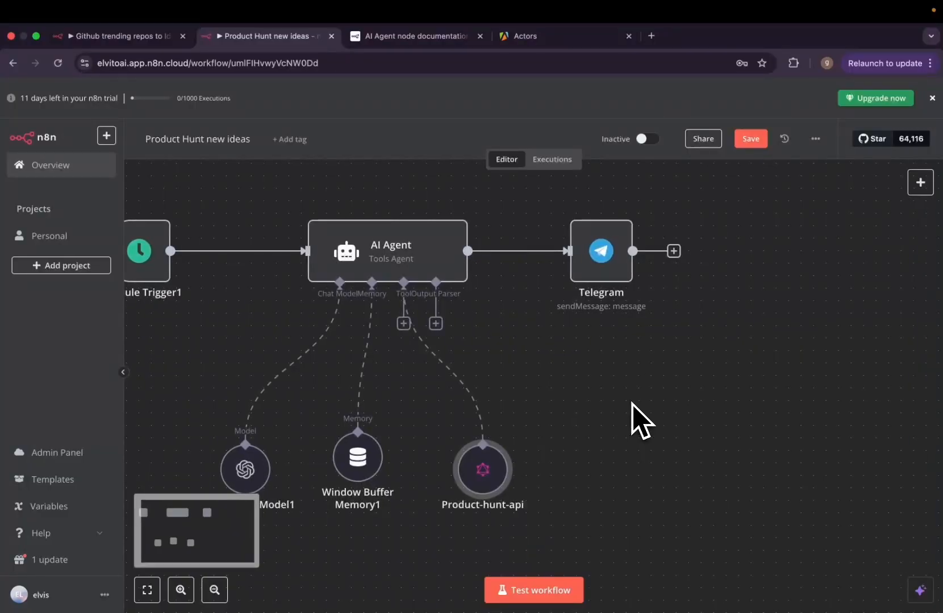
scroll(636, 420, "left", 2)
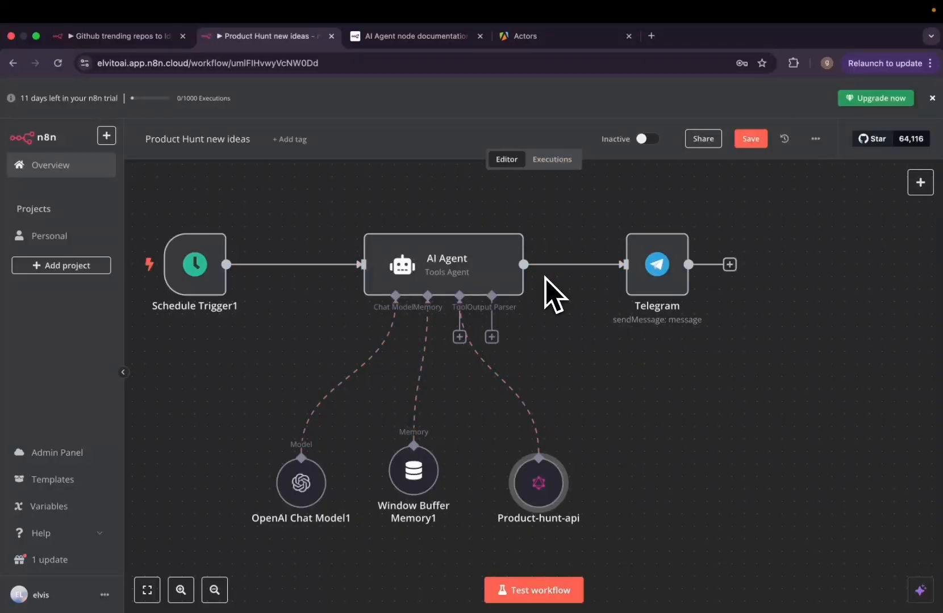
double_click(473, 280)
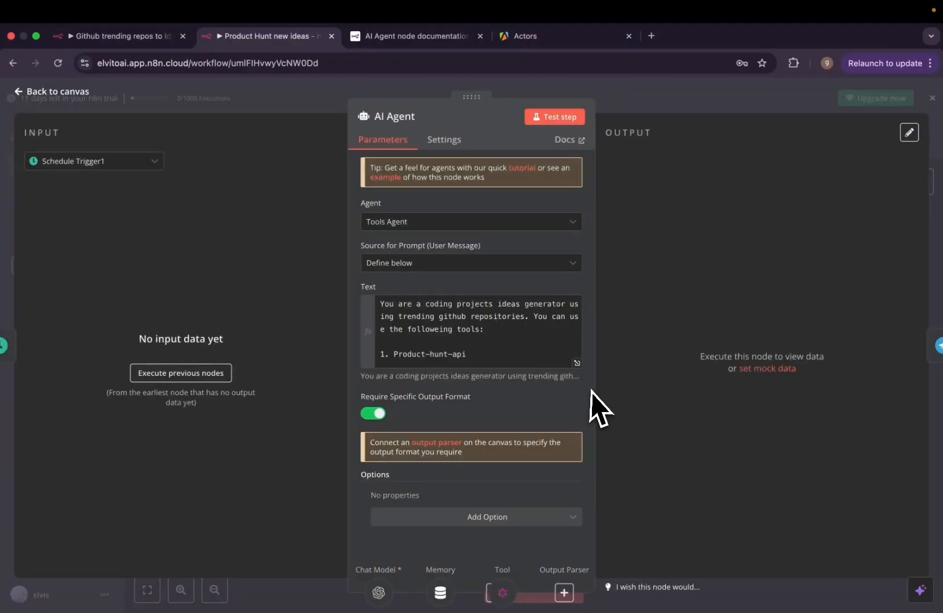
left_click(576, 362)
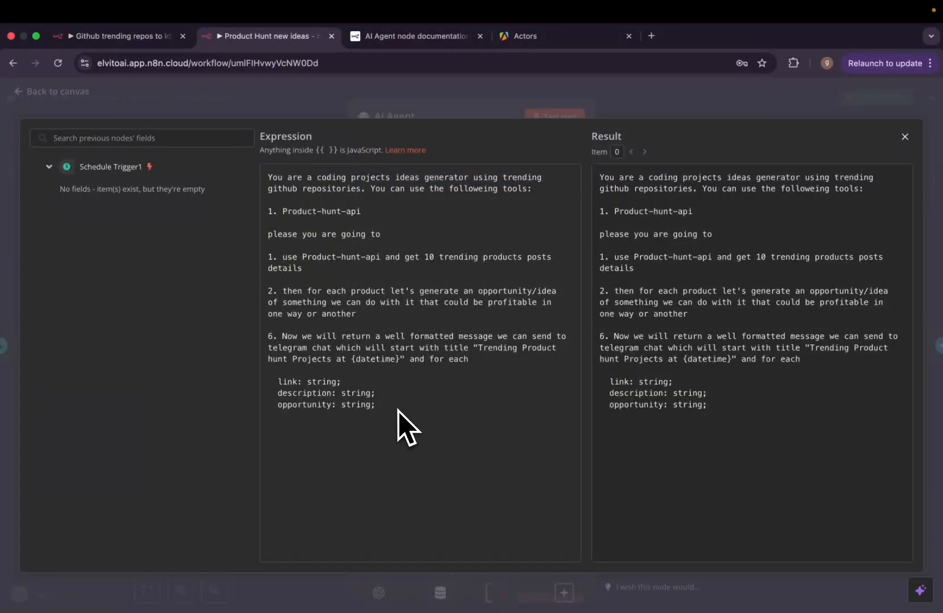
left_click_drag(400, 418, 249, 157)
left_click(339, 109)
left_click(383, 97)
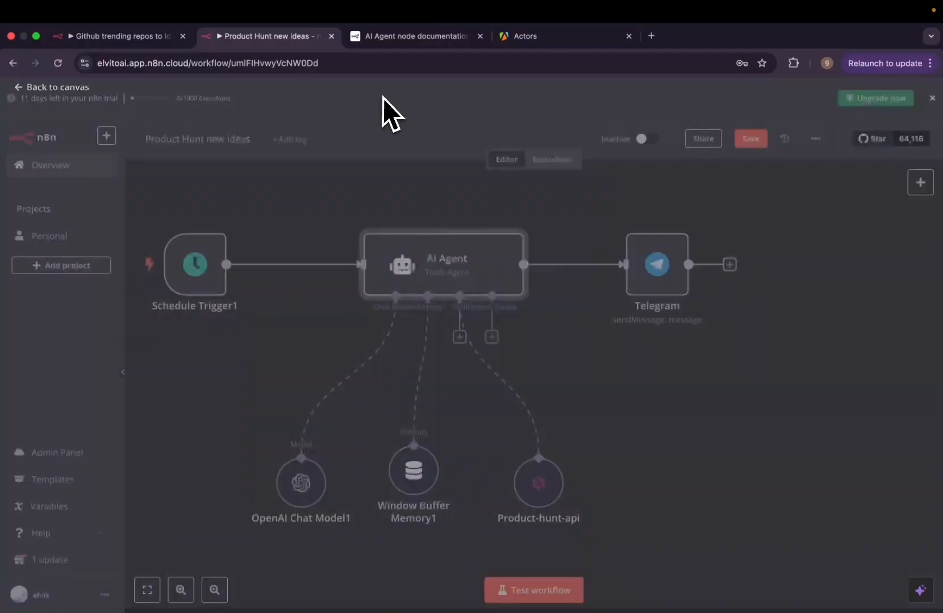